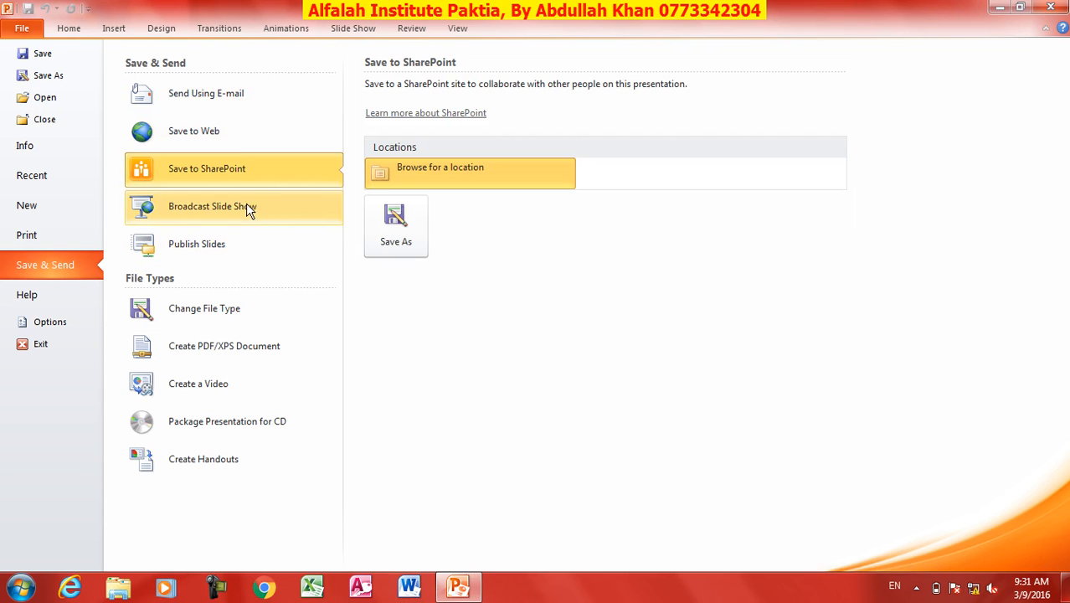
Step: Review the Broadcast Slide Show, Publish Slides and Change File Type options, and return to the slides
click(248, 210)
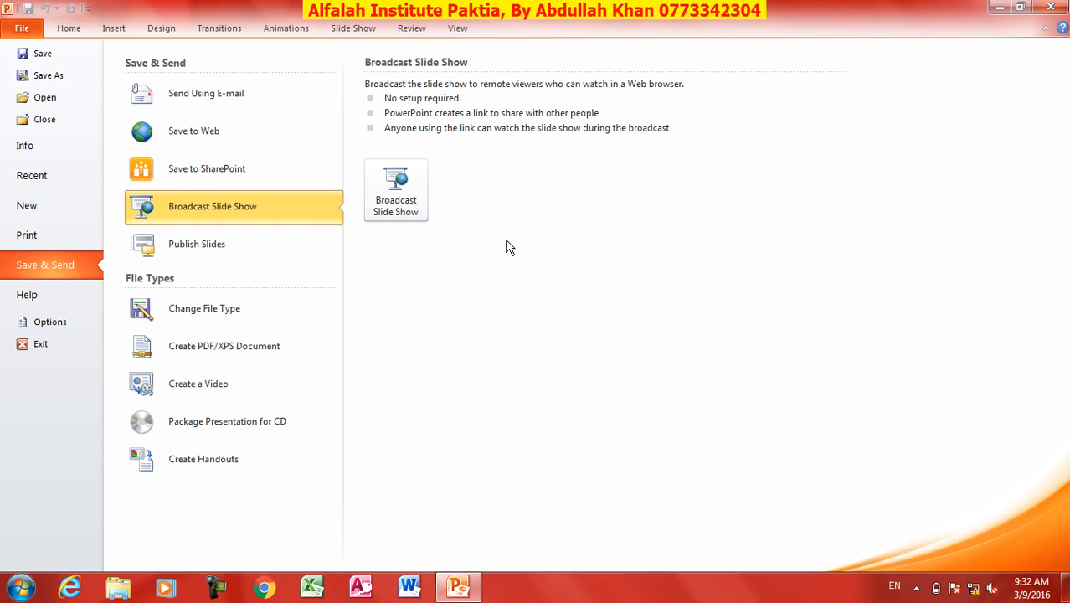
click(200, 244)
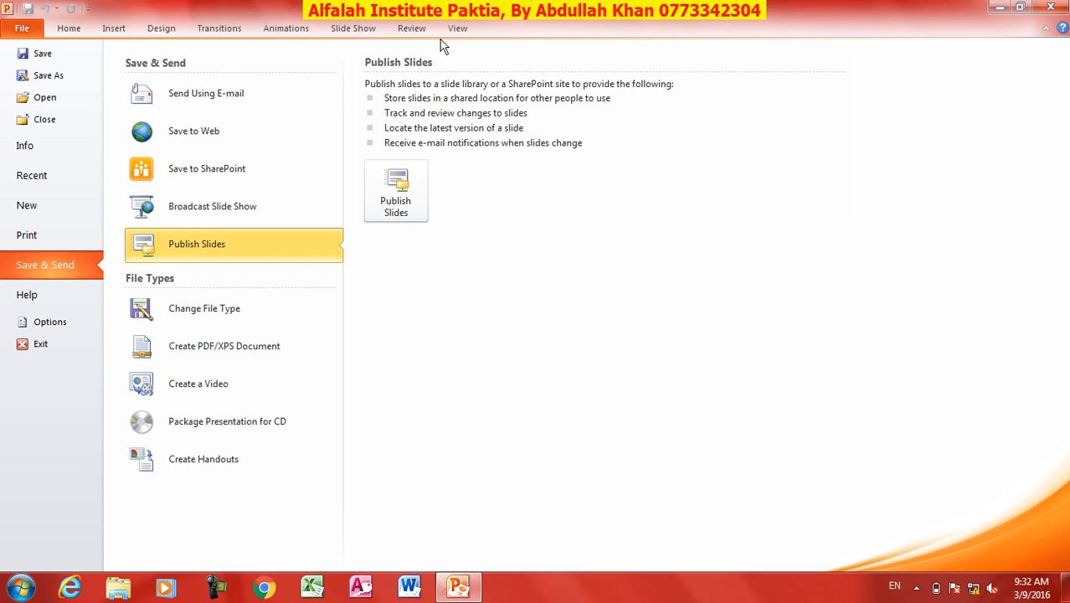
click(207, 326)
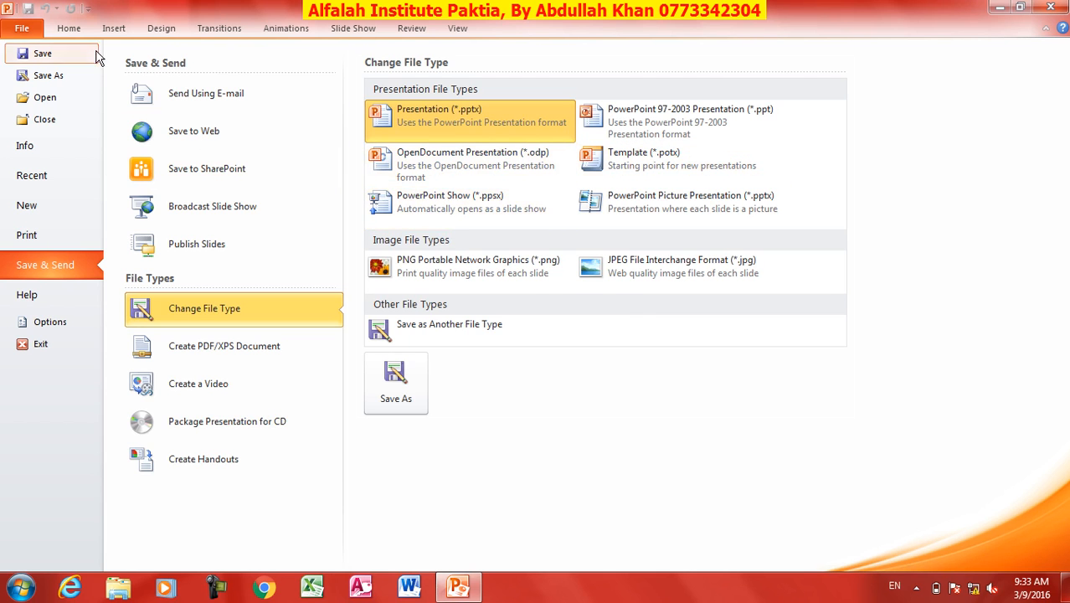
click(69, 30)
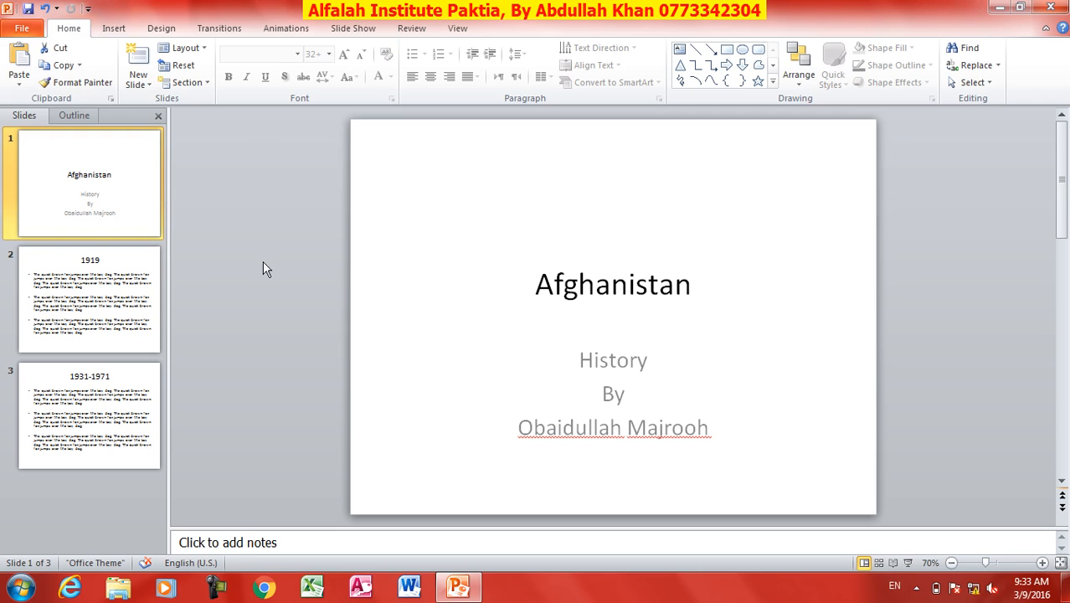
Step: Save the presentation to the Desktop as Afghanistan.pptx in PowerPoint Presentation format
key(F12)
click(82, 140)
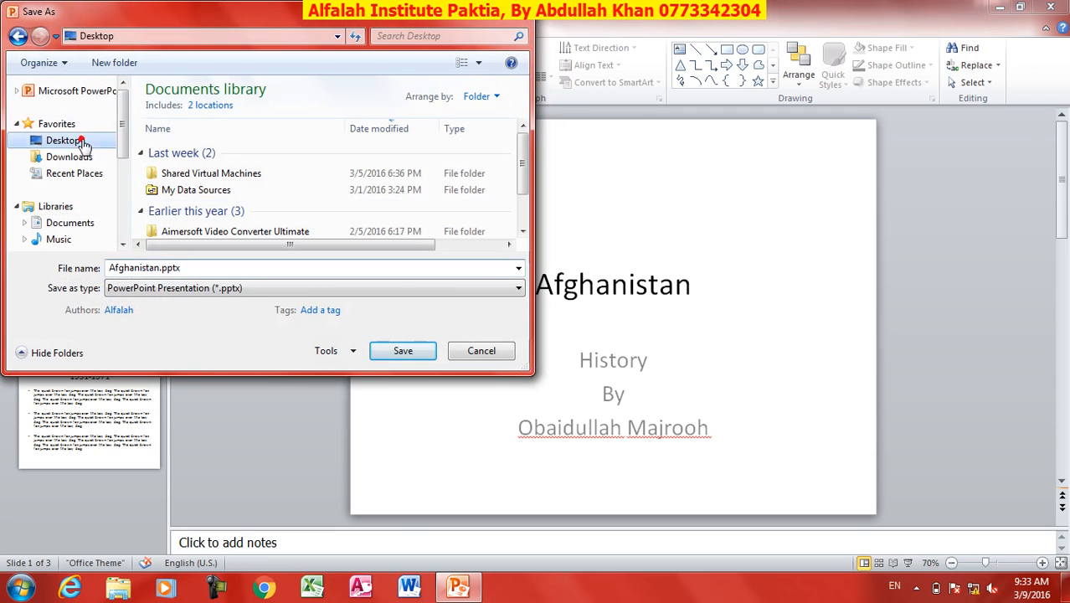
click(410, 358)
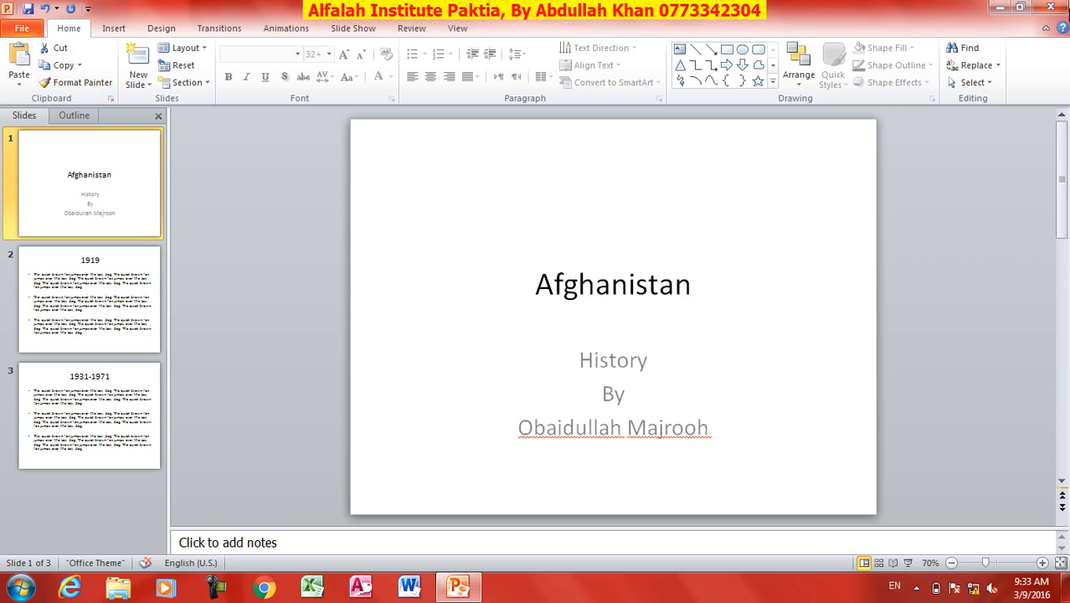
Step: Close the presentation and reopen Afghanistan.pptx from the desktop
click(1048, 6)
click(159, 194)
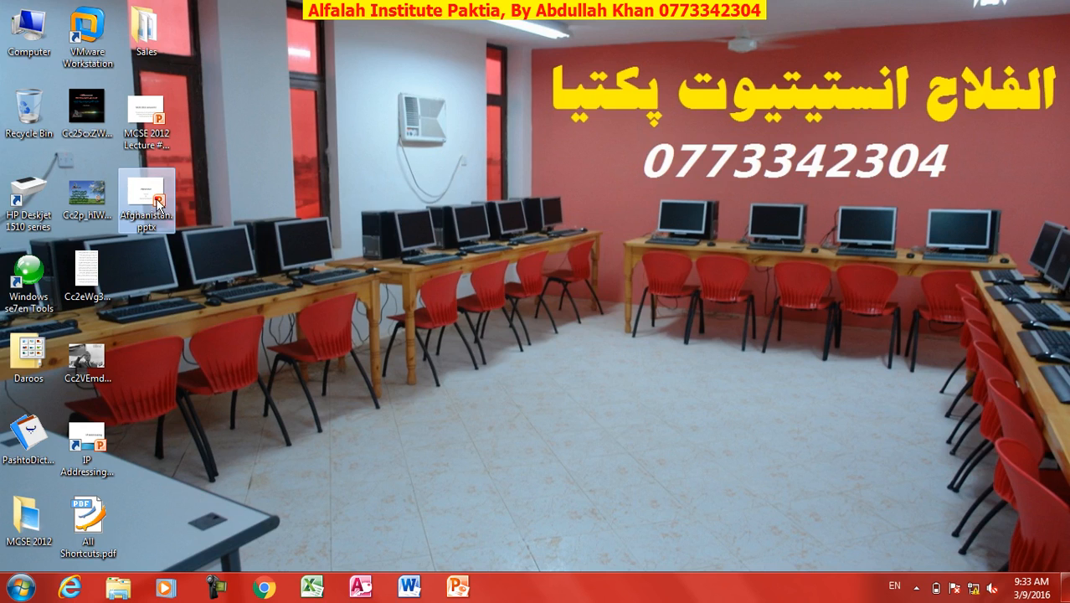
double_click(159, 203)
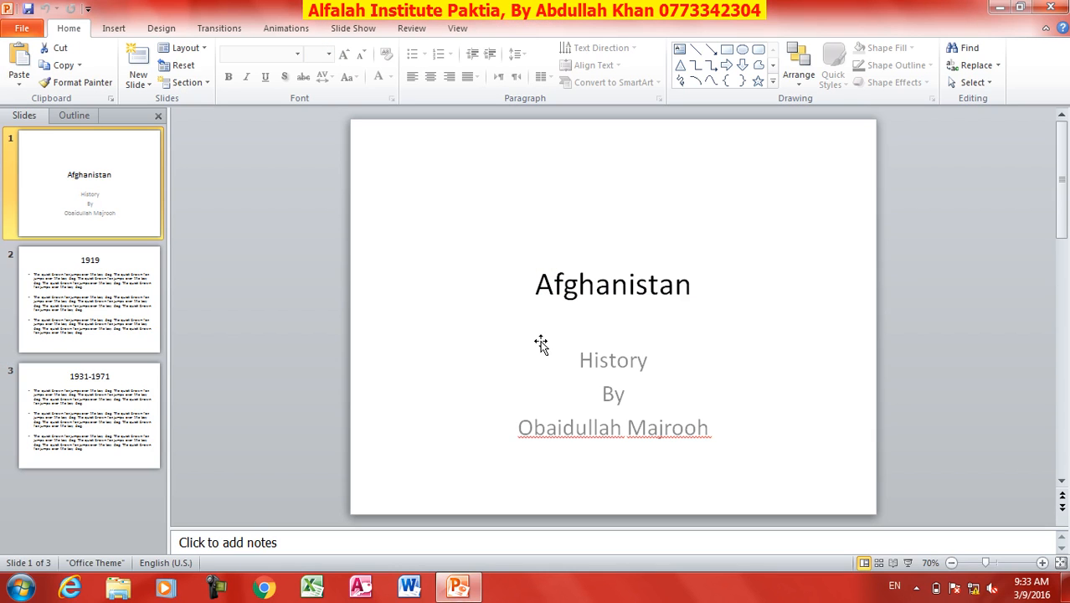
Step: Save a copy to the Desktop as the PowerPoint Show Afghanistan.ppsx and close the presentation window
click(25, 29)
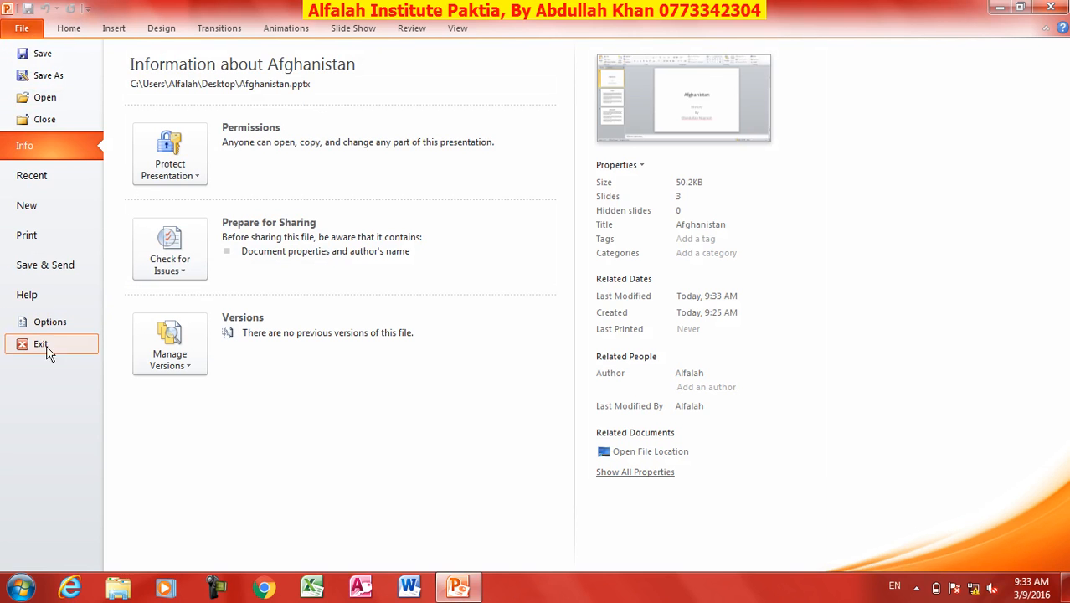
click(52, 268)
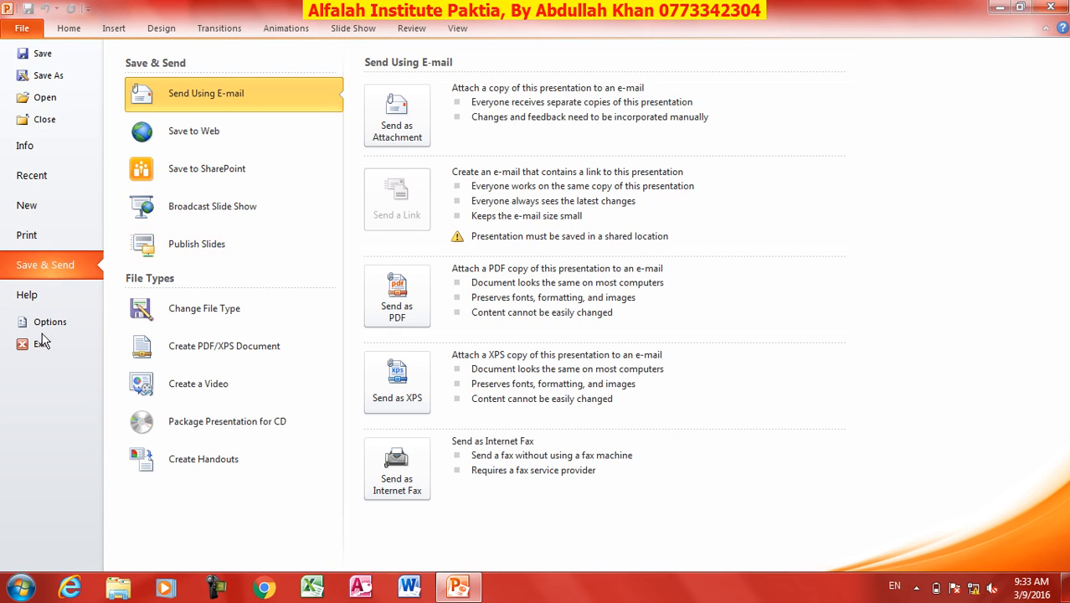
click(217, 318)
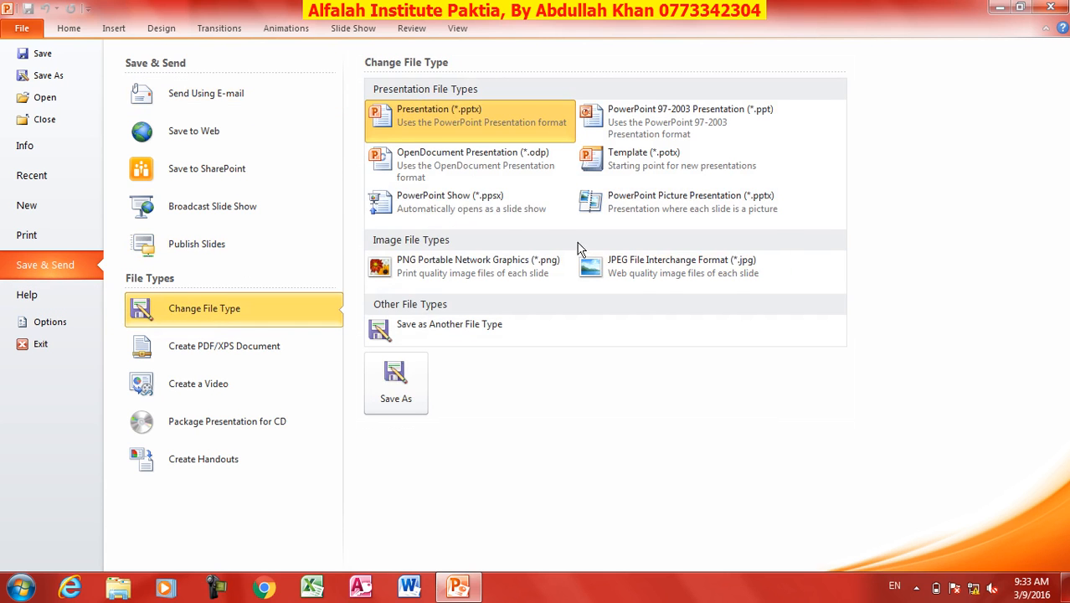
click(472, 208)
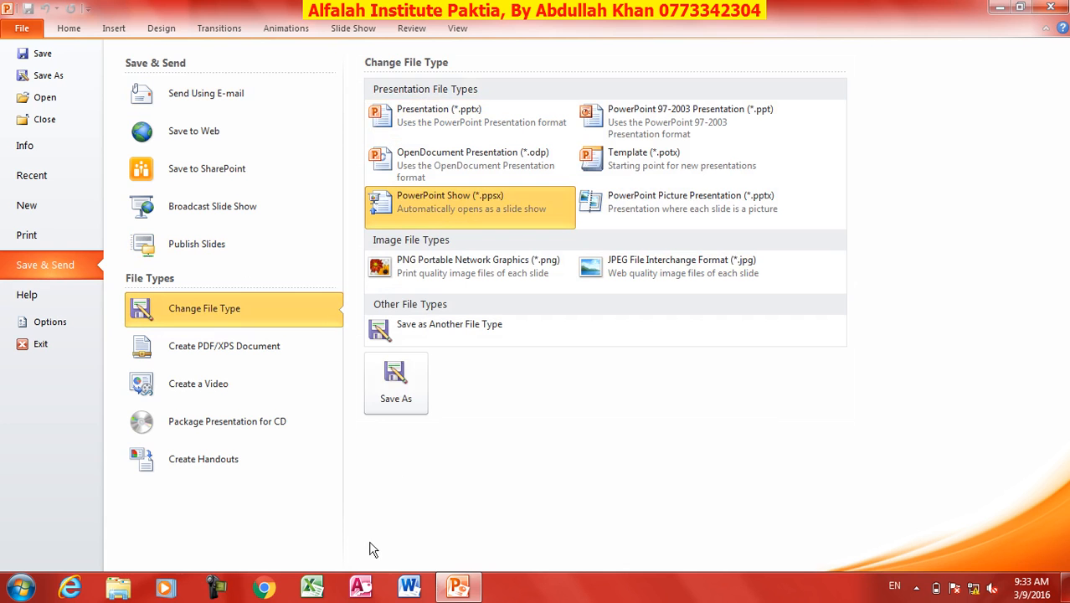
click(395, 384)
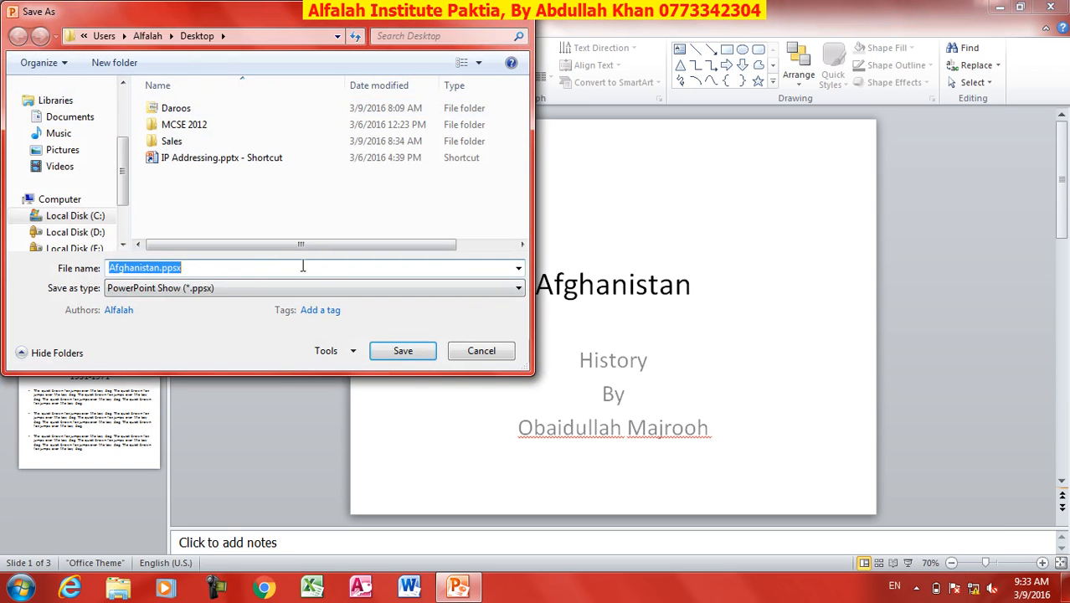
click(403, 352)
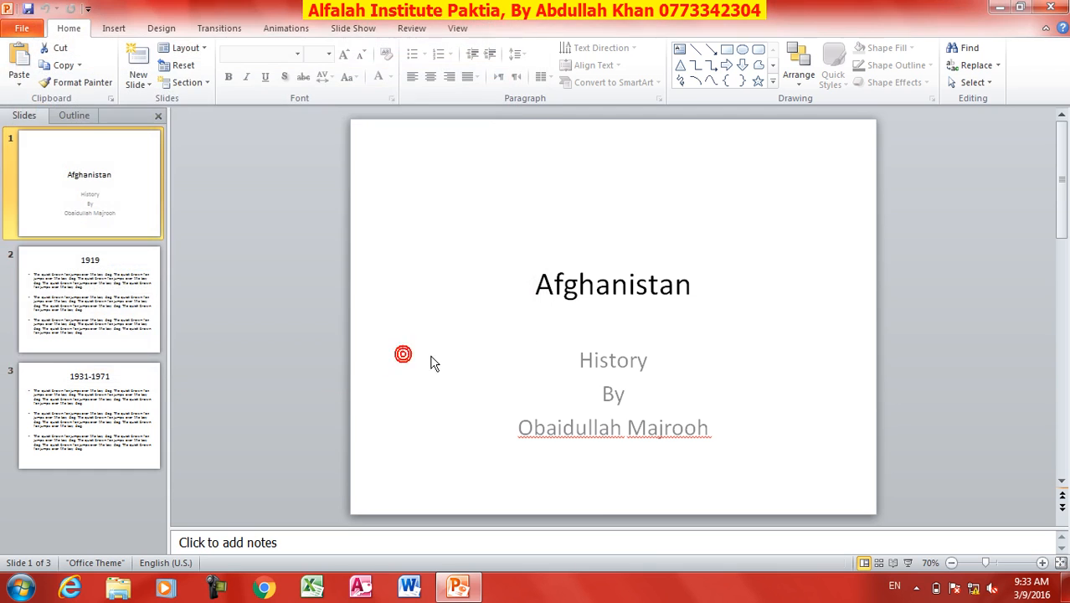
click(1050, 7)
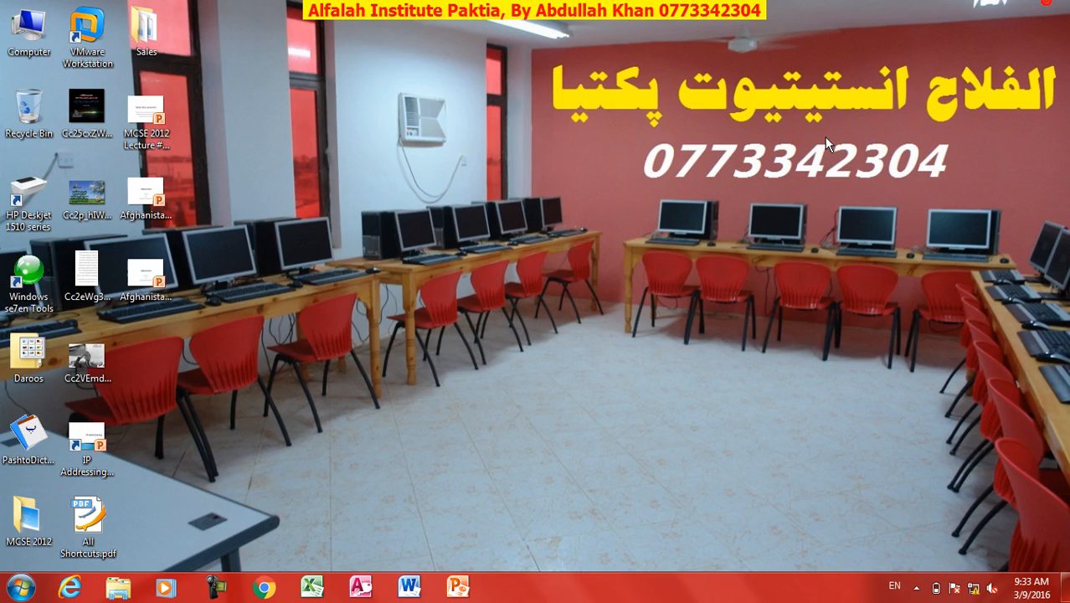
Step: Open Afghanistan.pptx from the desktop, preview its slide show from the beginning, and close it
double_click(155, 213)
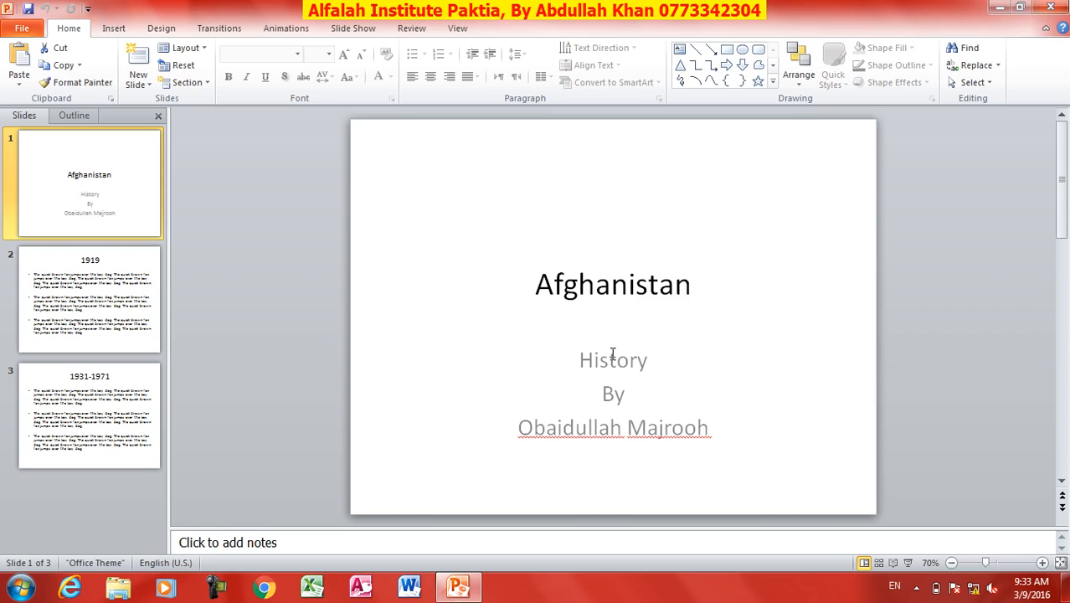
key(F5)
key(Escape)
click(1060, 7)
Step: Open Afghanistan.ppsx from the desktop and advance through all its slides to the end of the show
double_click(156, 288)
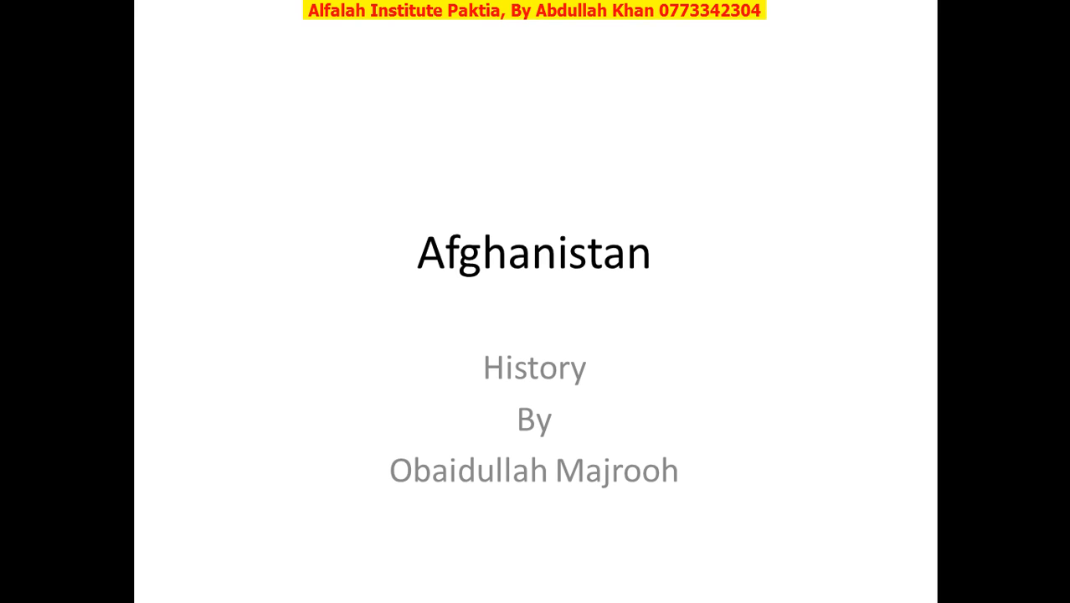
click(634, 284)
click(634, 284)
click(634, 284)
click(634, 284)
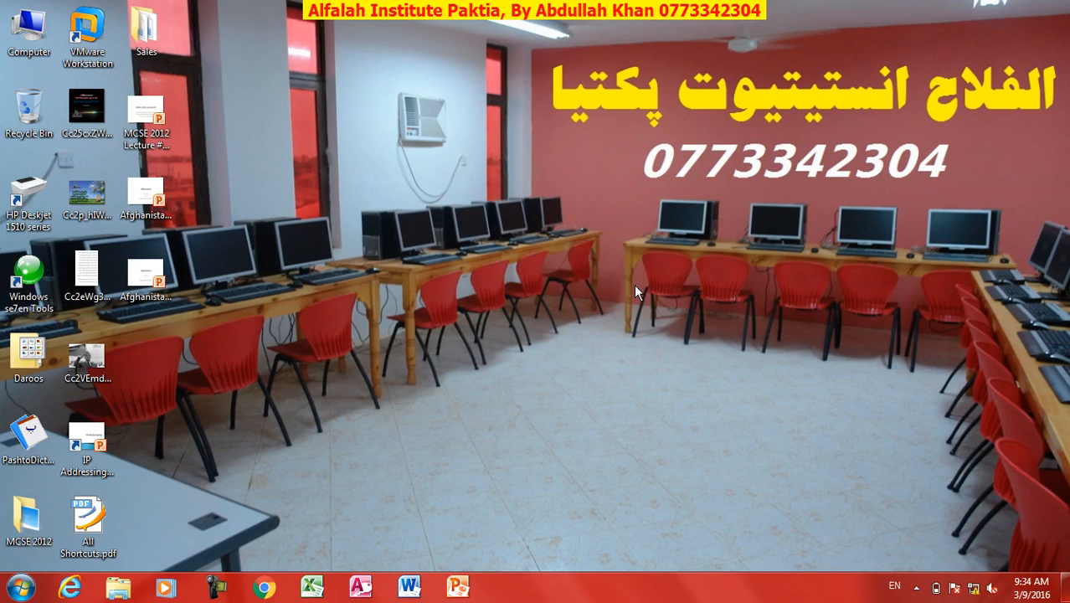
Step: Reopen Afghanistan.pptx in a maximized window and view the Change File Type options
double_click(146, 194)
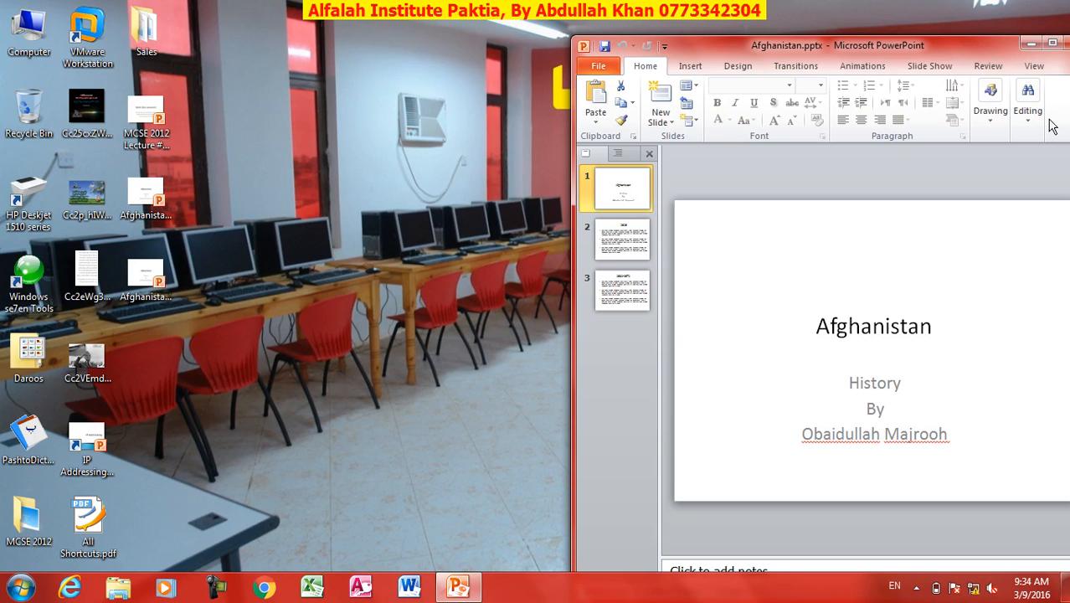
click(1047, 40)
click(22, 27)
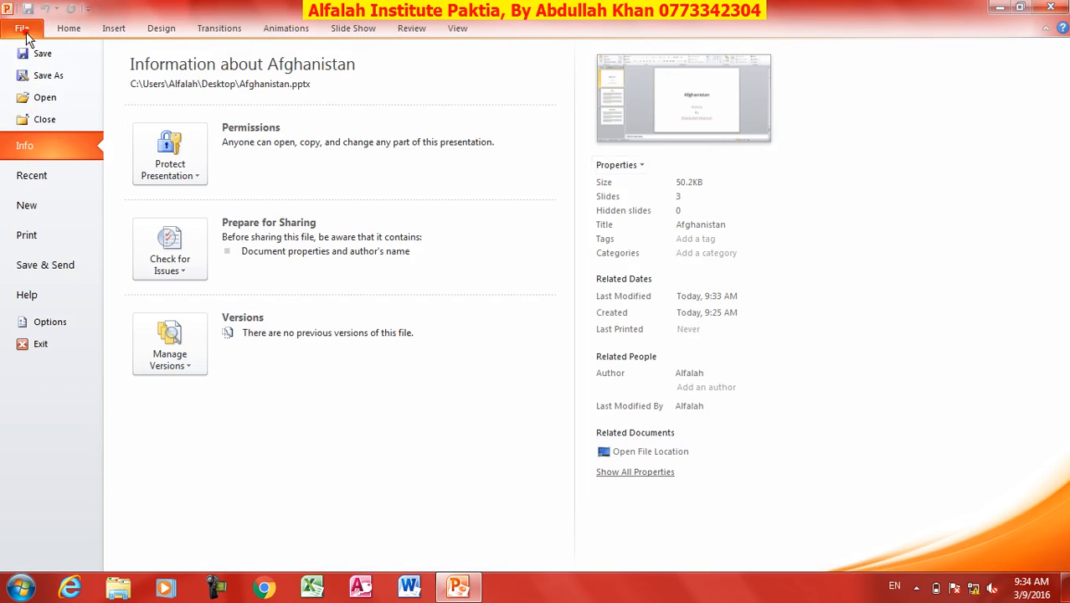
click(66, 272)
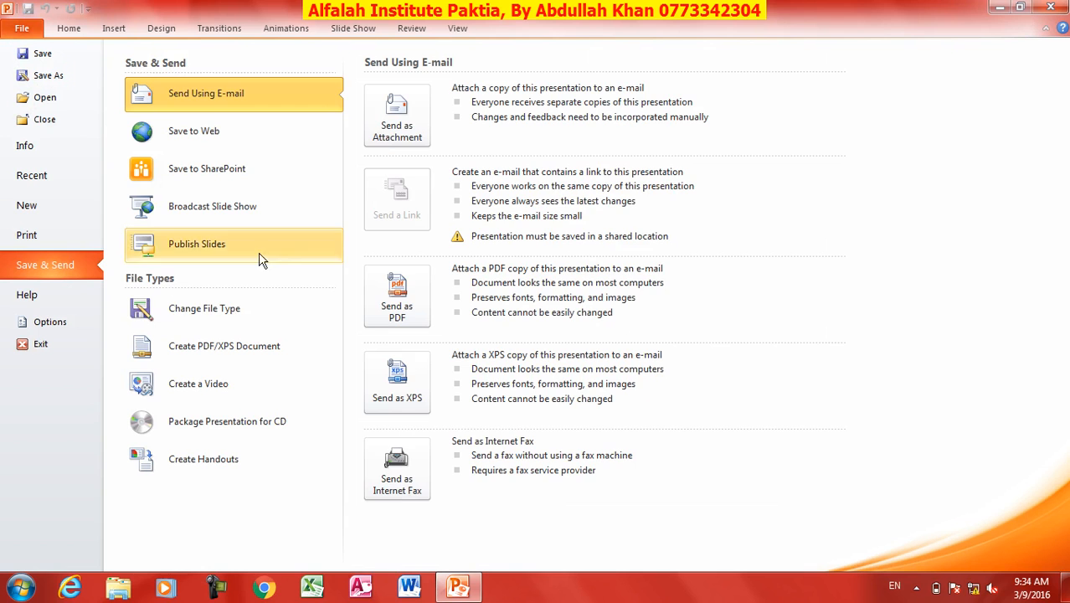
click(272, 308)
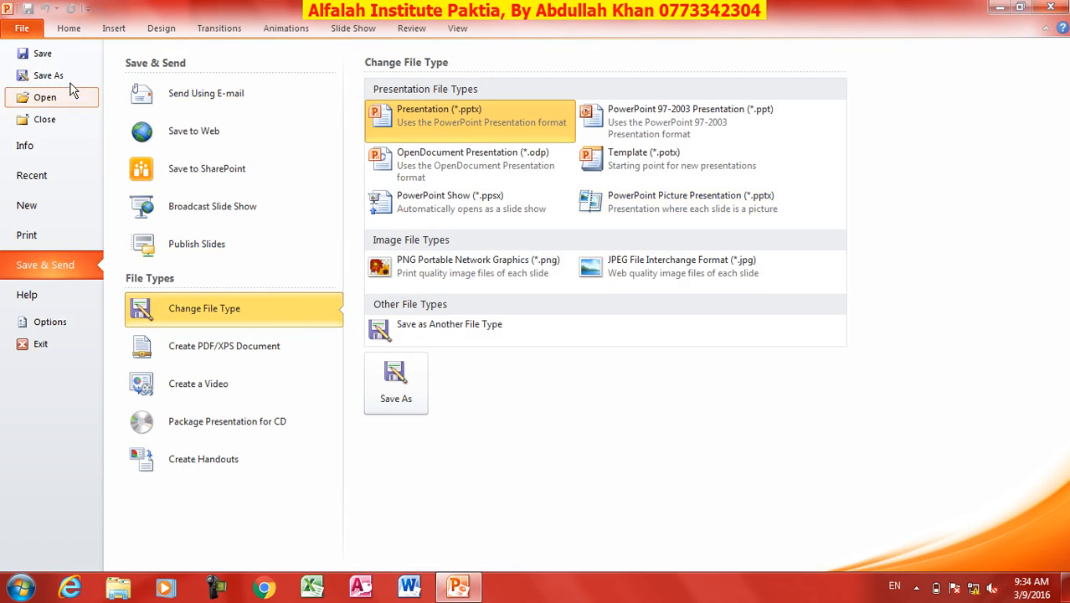
click(71, 30)
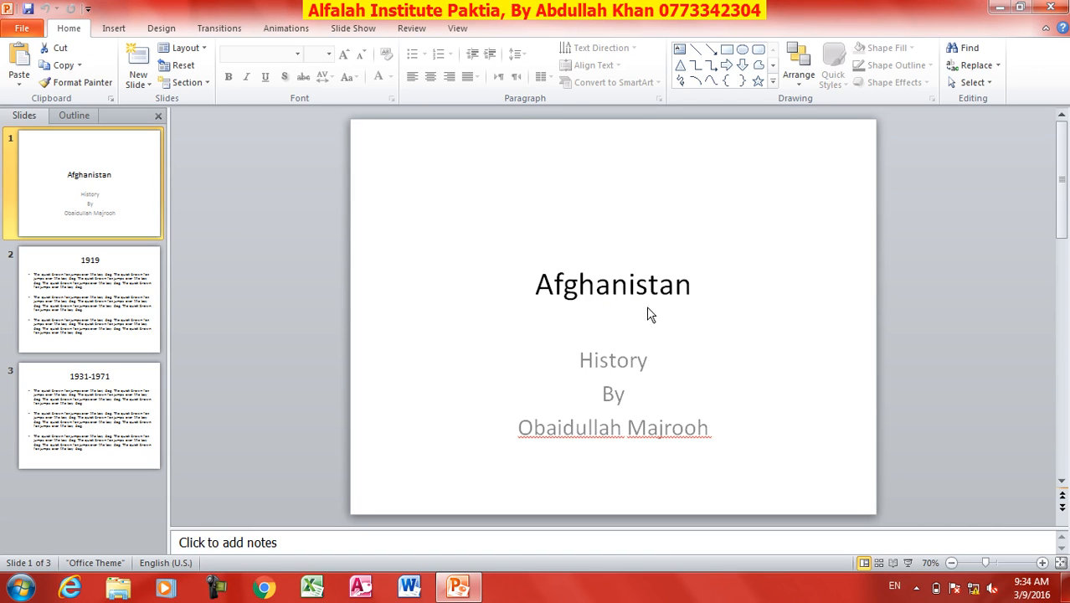
Step: Test editing the title on slide 1 by adding letters after "Afghanistan" and deleting them again
click(636, 285)
click(694, 278)
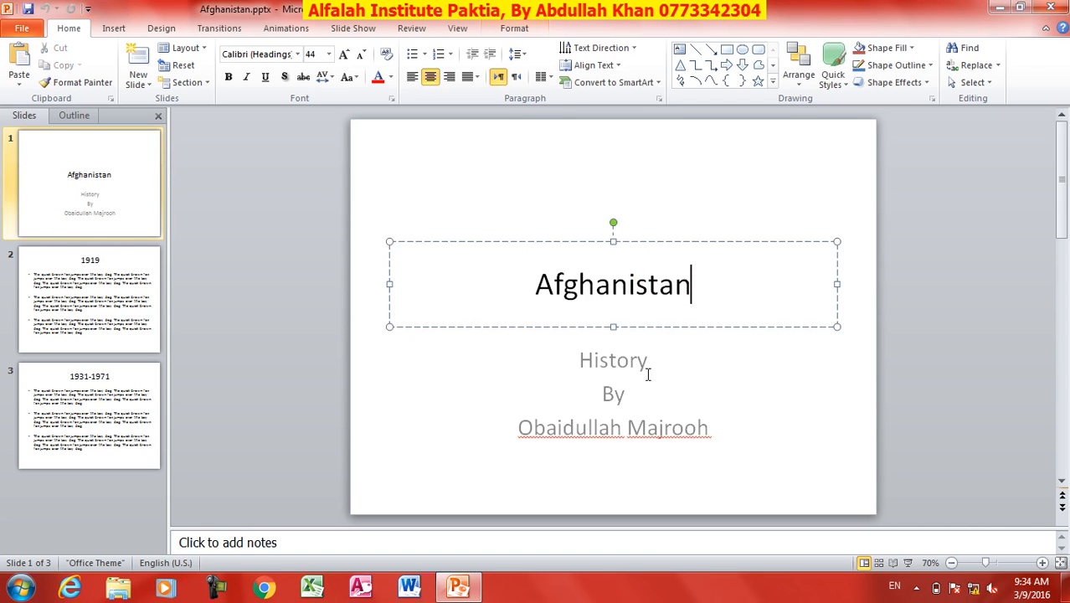
text(dfg)
key(BackSpace)
key(BackSpace)
key(BackSpace)
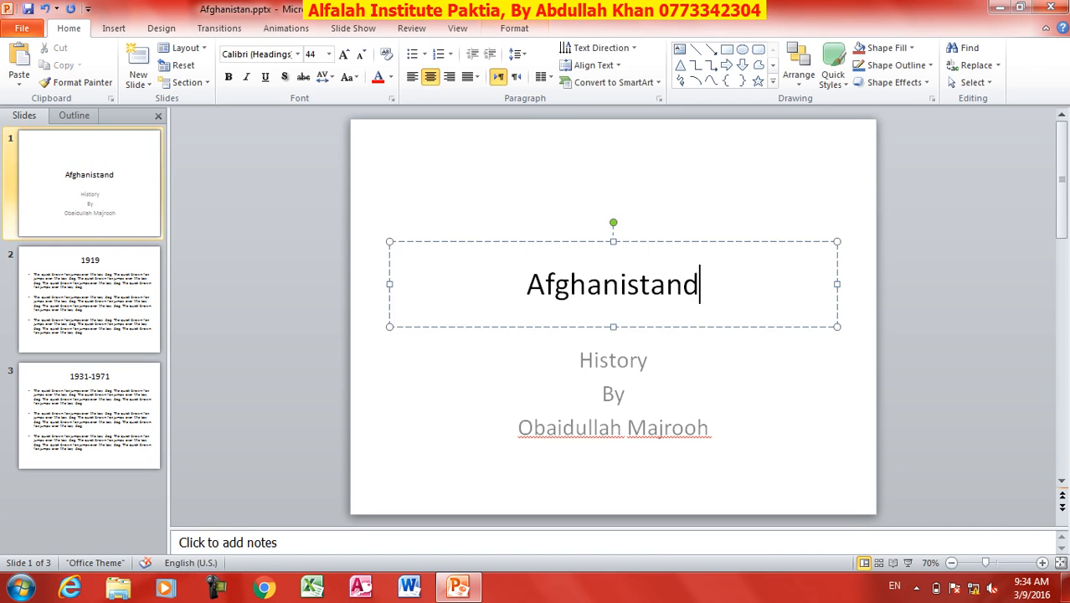
click(705, 327)
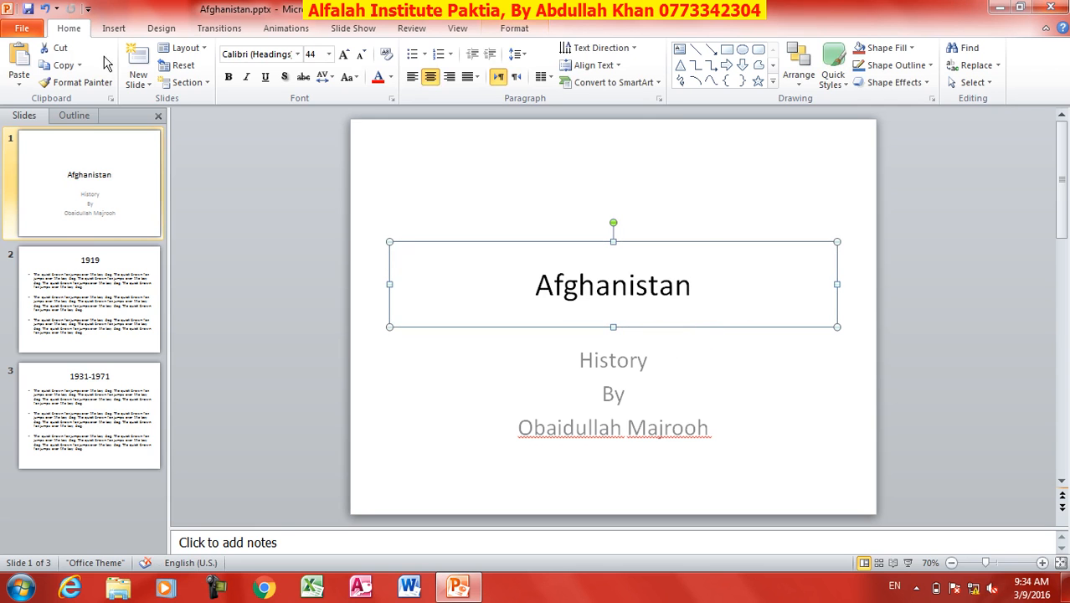
Step: Save a copy to the Desktop as a PowerPoint Picture Presentation named Afghanistanpicture.pptx
click(22, 27)
click(58, 265)
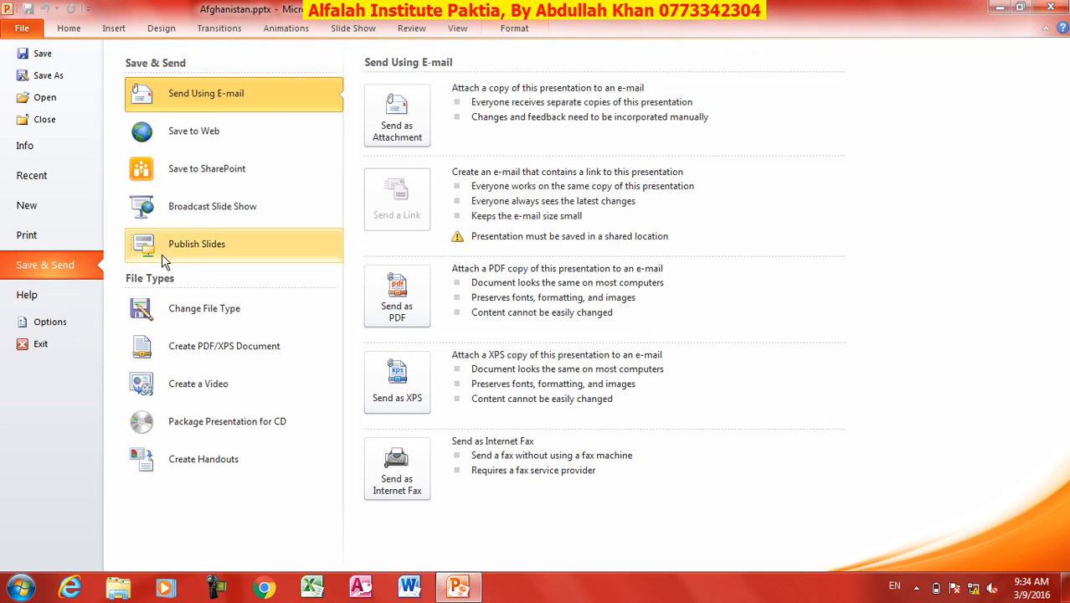
click(188, 308)
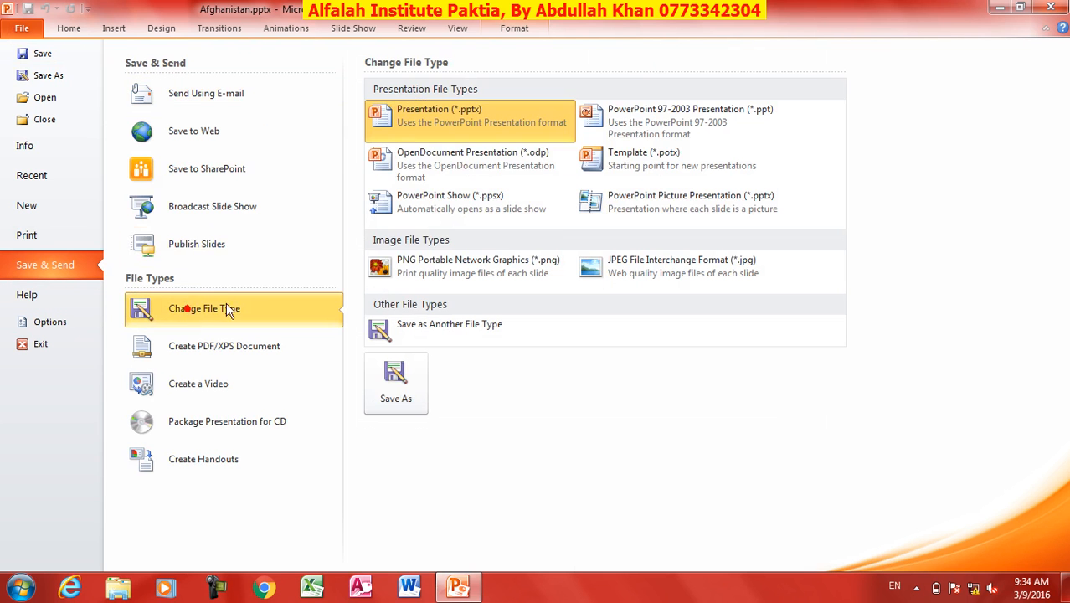
click(657, 201)
click(396, 384)
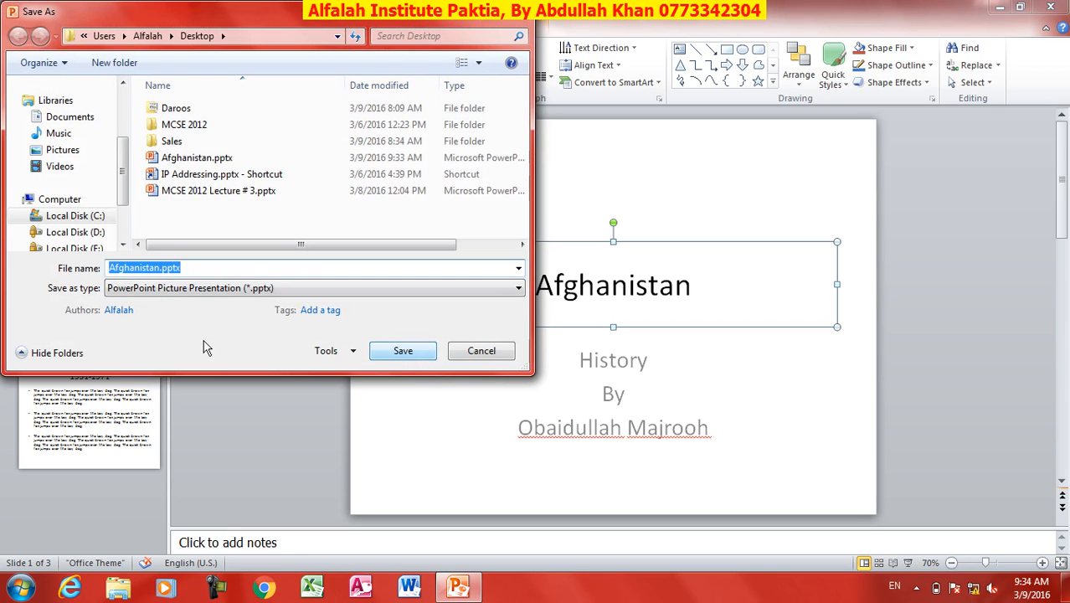
click(155, 269)
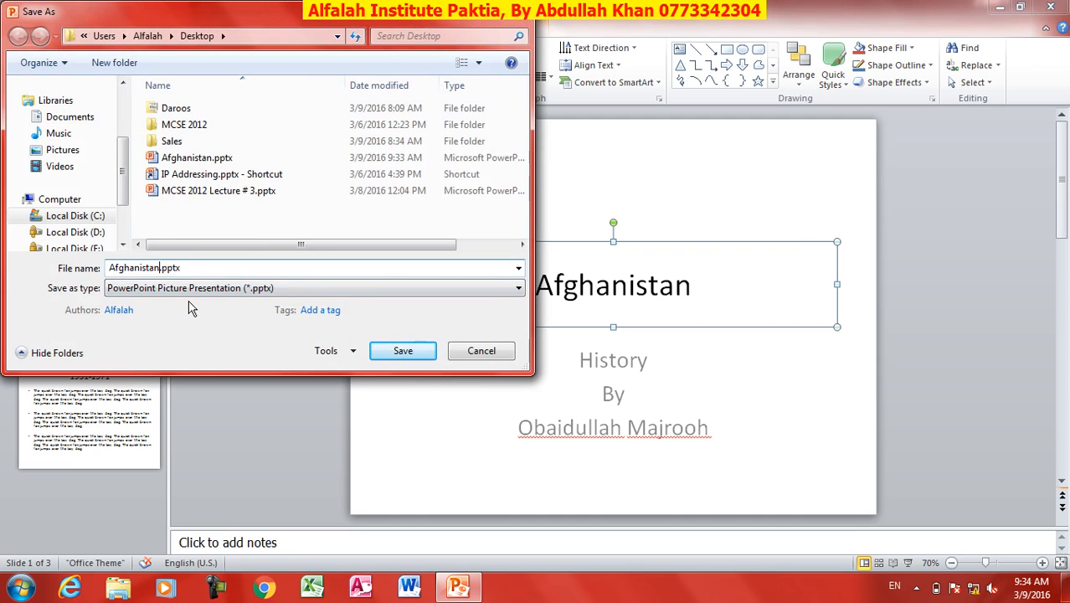
text(picute)
key(BackSpace)
key(BackSpace)
text(re)
key(Return)
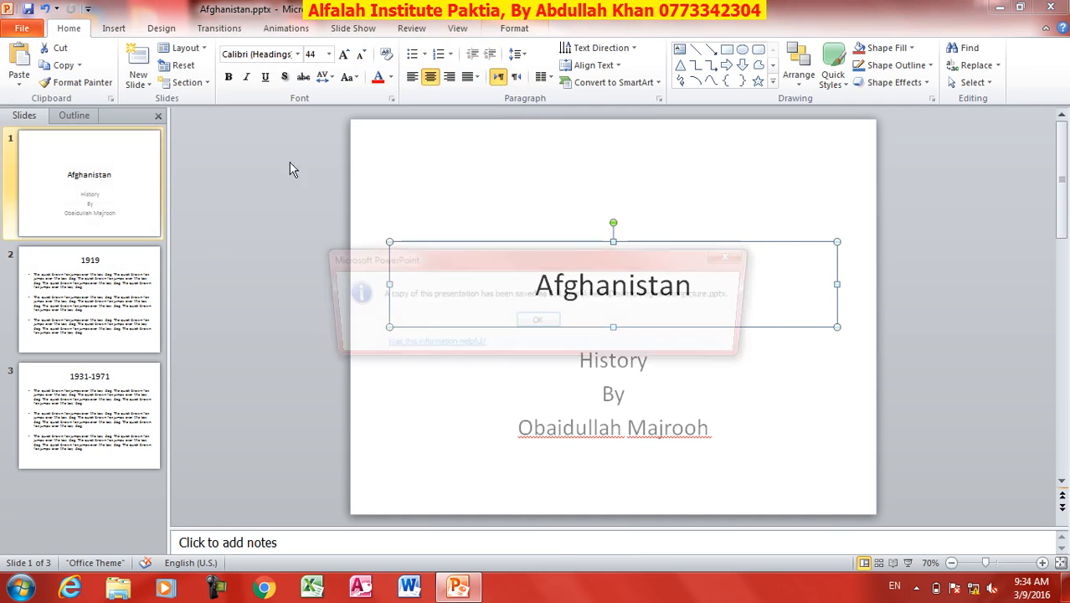
click(540, 323)
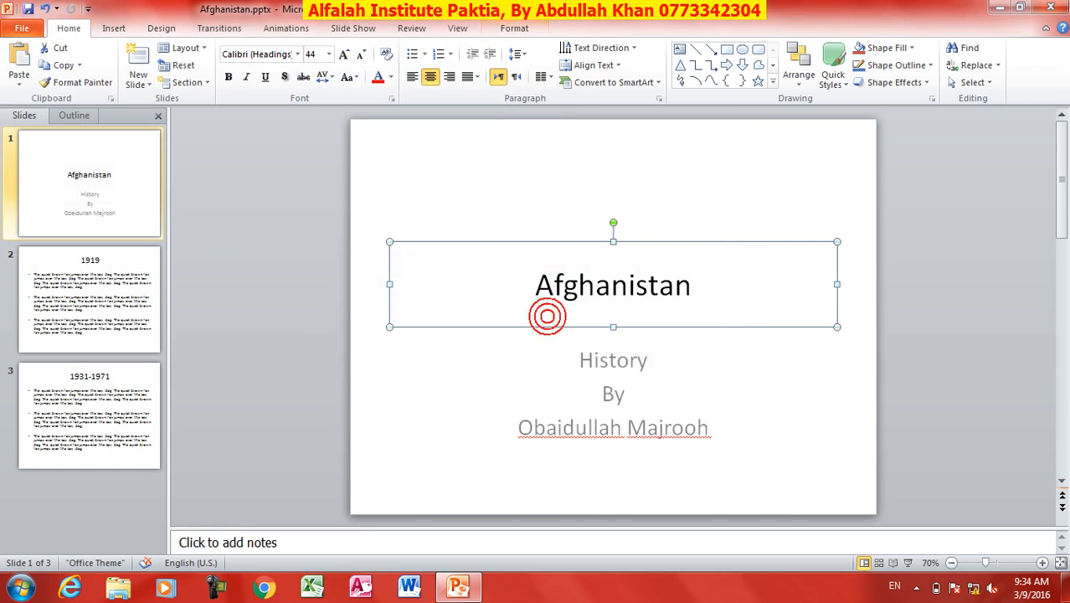
Step: Close the original presentation, open Afghanistanpicture.pptx from the desktop and select the picture filling slide 1
click(1045, 10)
click(491, 316)
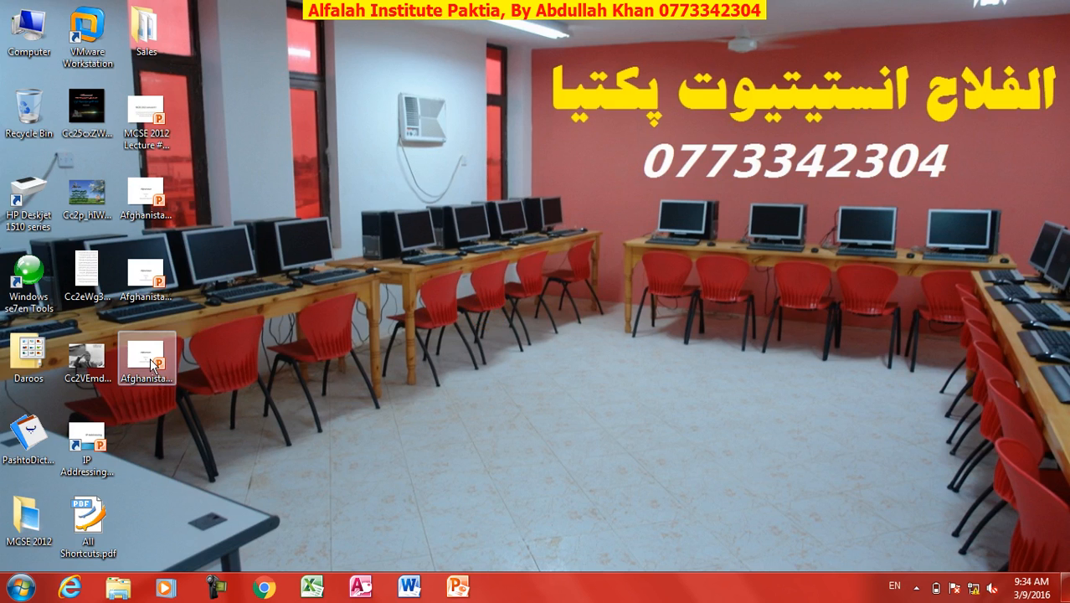
click(152, 364)
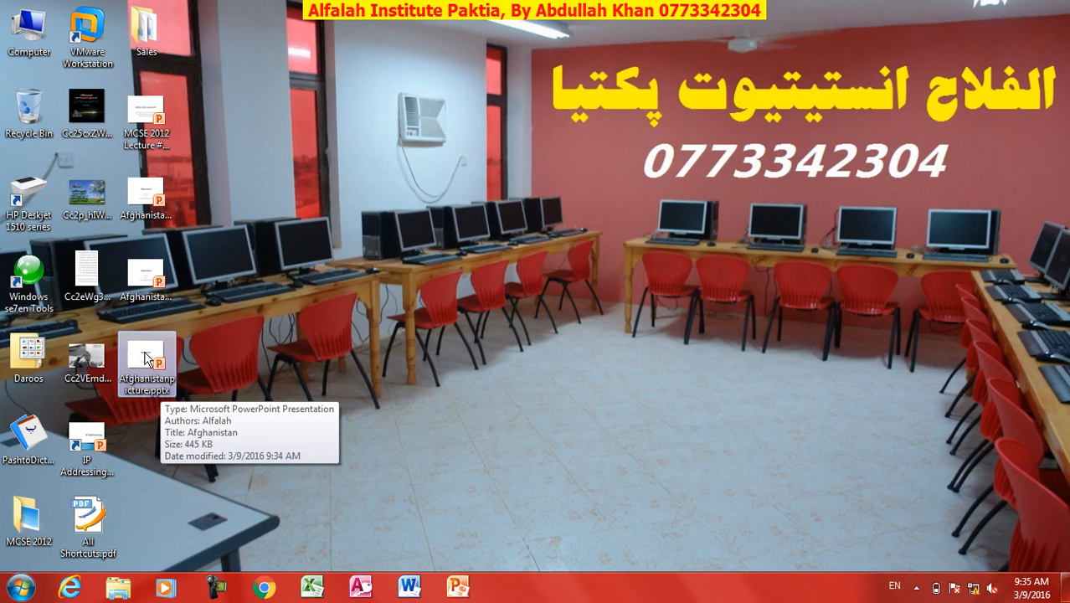
double_click(147, 358)
click(596, 276)
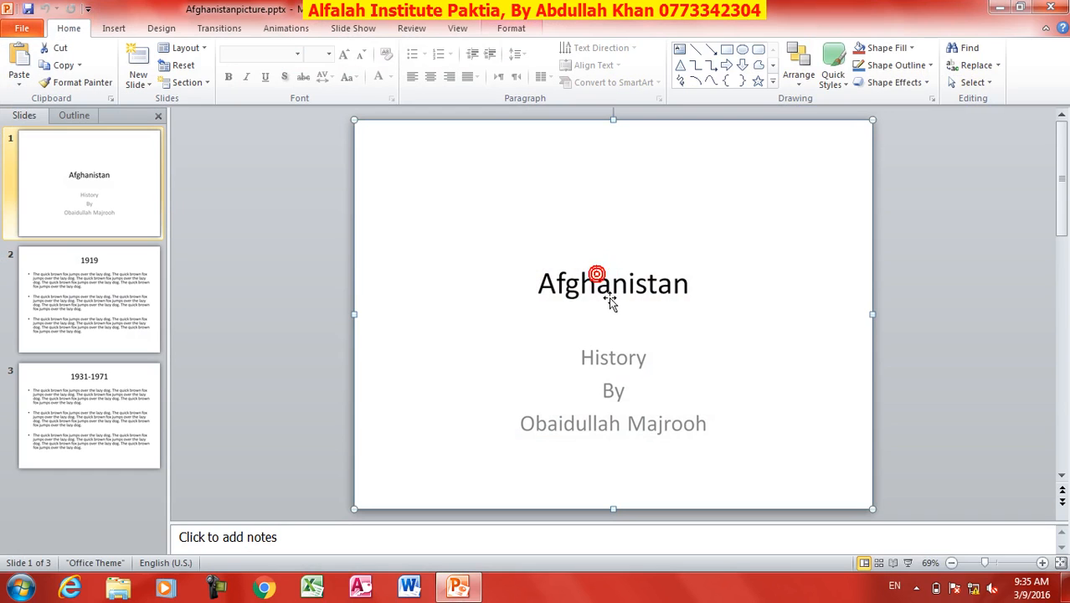
Step: Recolor the picture filling slide 1 with a light purple variation
click(513, 28)
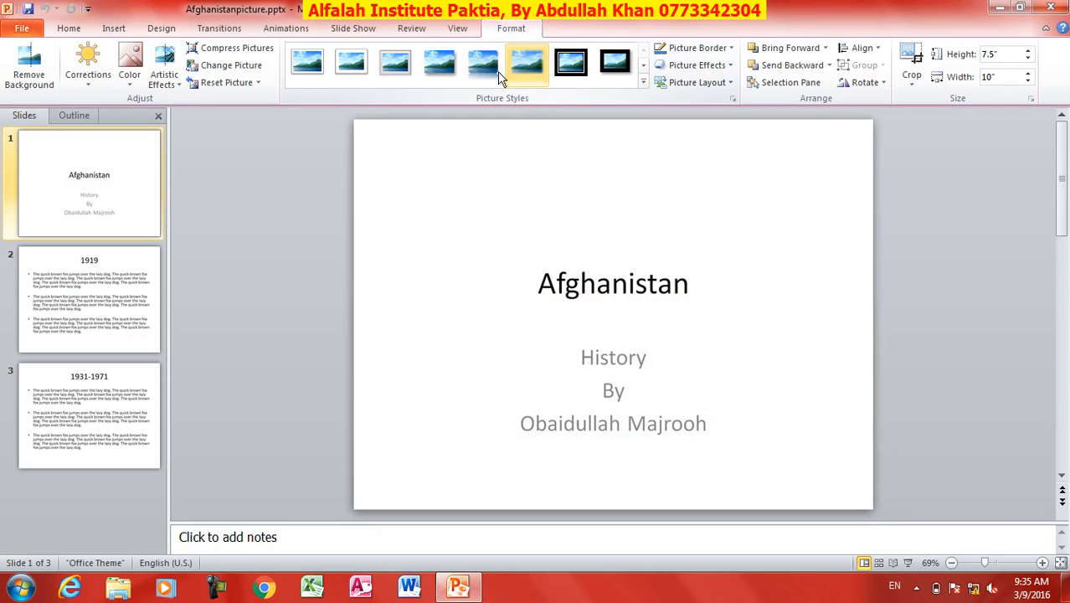
click(129, 69)
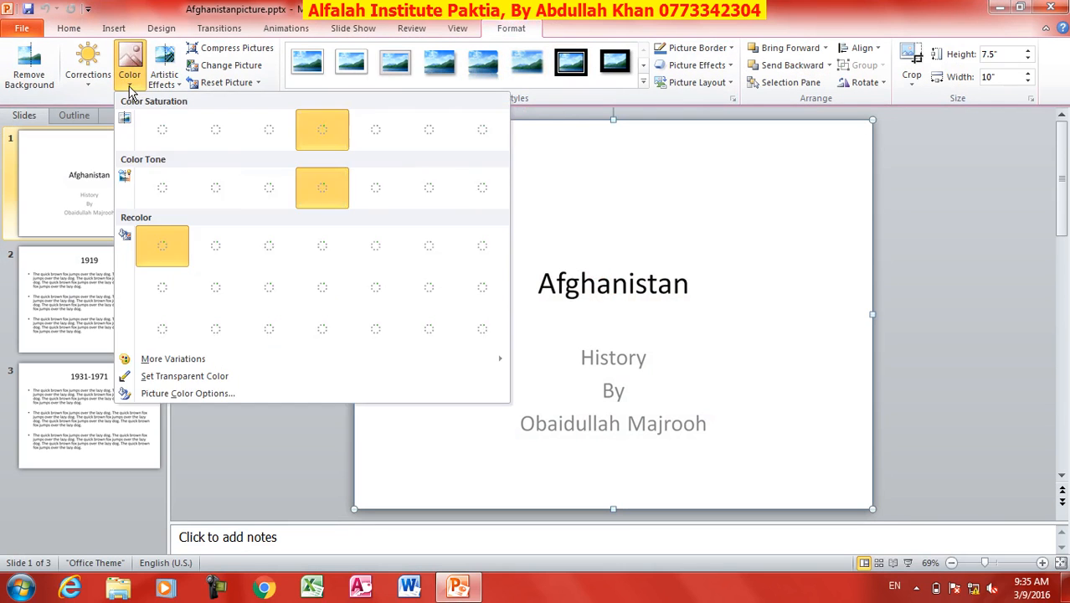
click(375, 287)
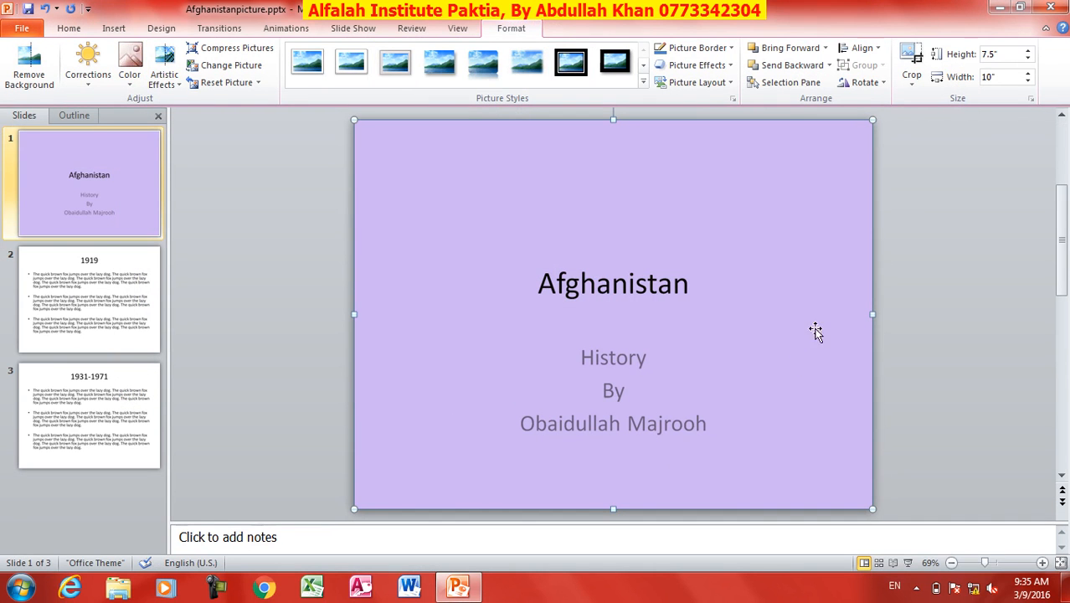
Step: View slide 3, close the picture presentation without saving, and reopen Afghanistan.pptx from the desktop with the cursor in its title
click(89, 410)
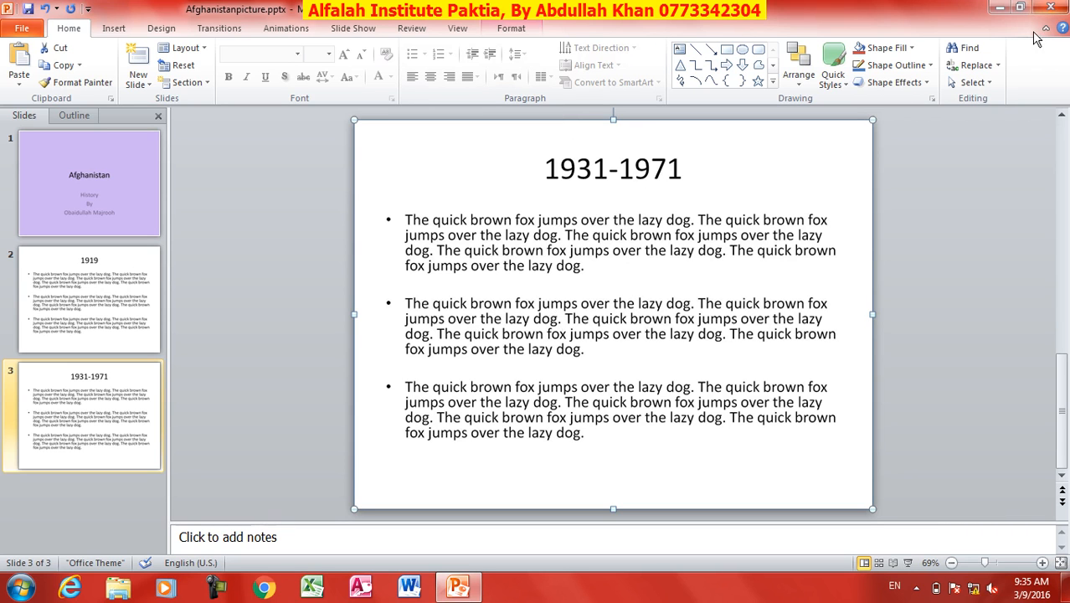
click(1050, 7)
click(535, 315)
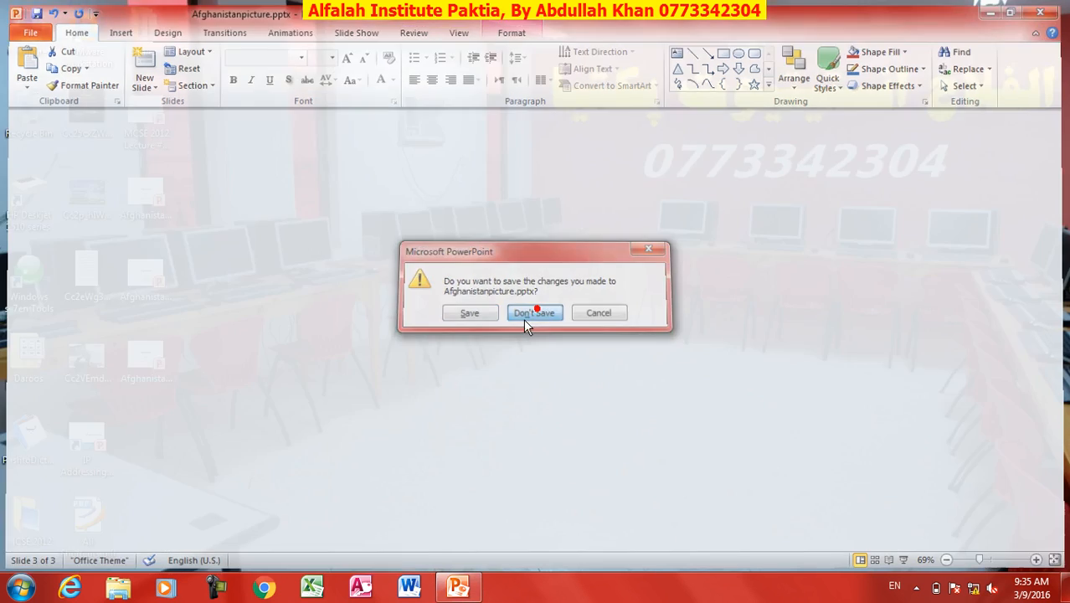
double_click(149, 194)
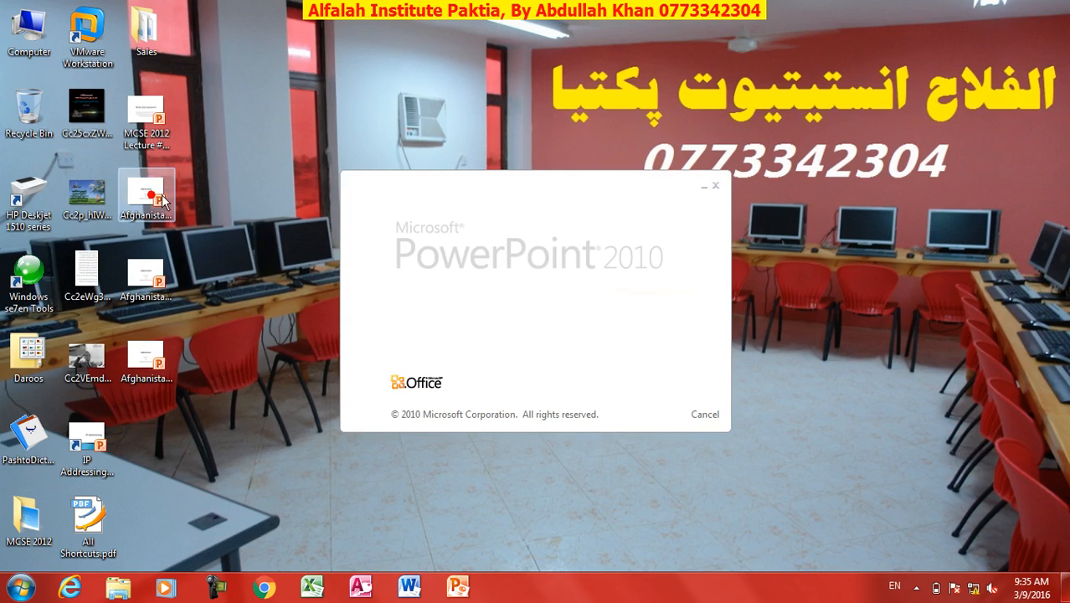
click(561, 272)
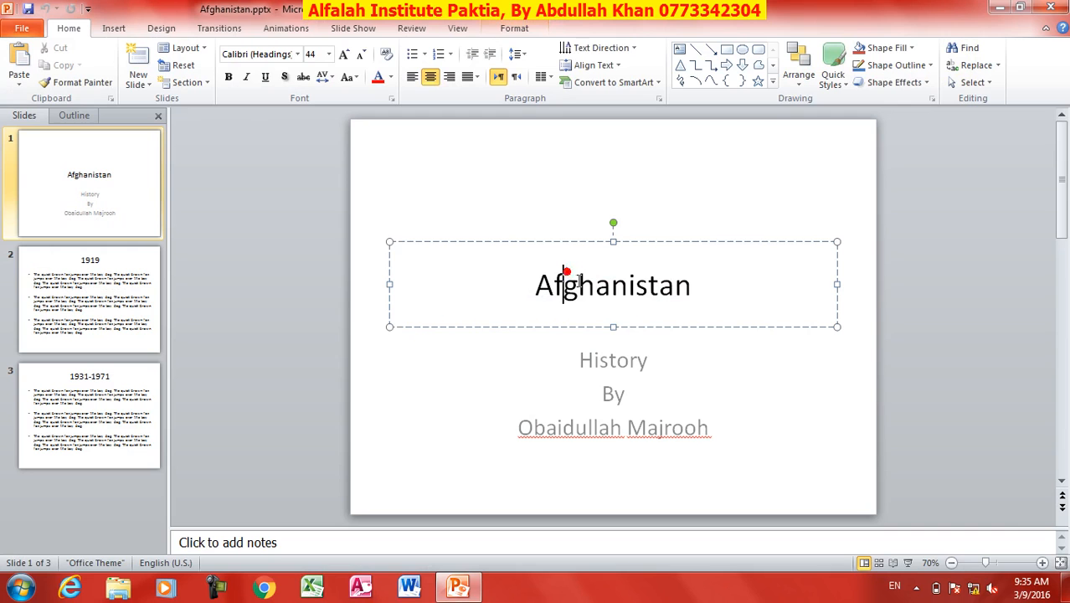
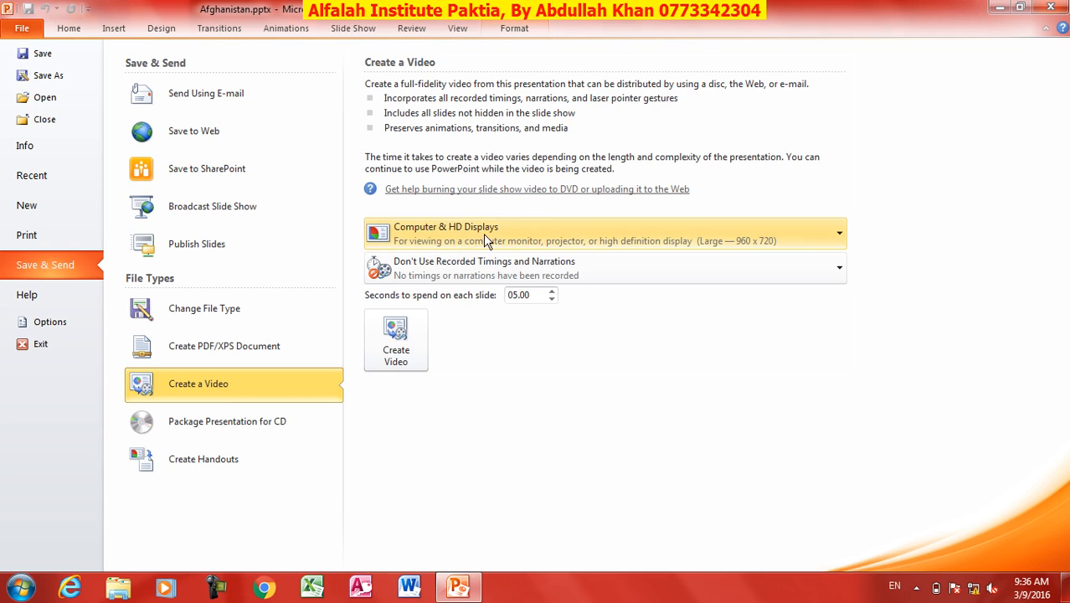
Step: Review the display size choices and the timings and narrations choices for creating a video, keeping the current selections
click(492, 241)
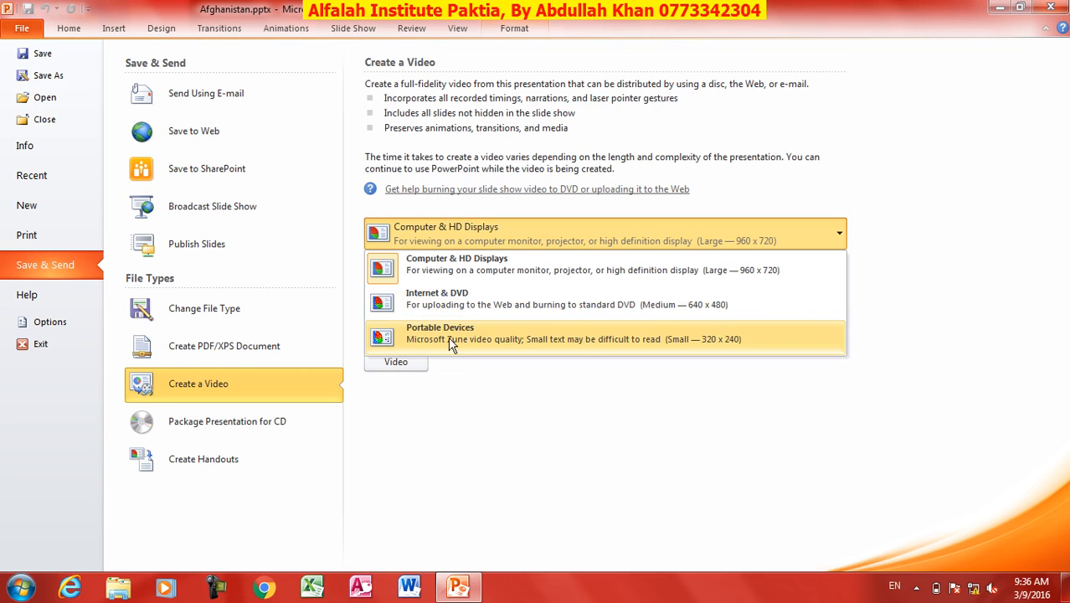
click(614, 459)
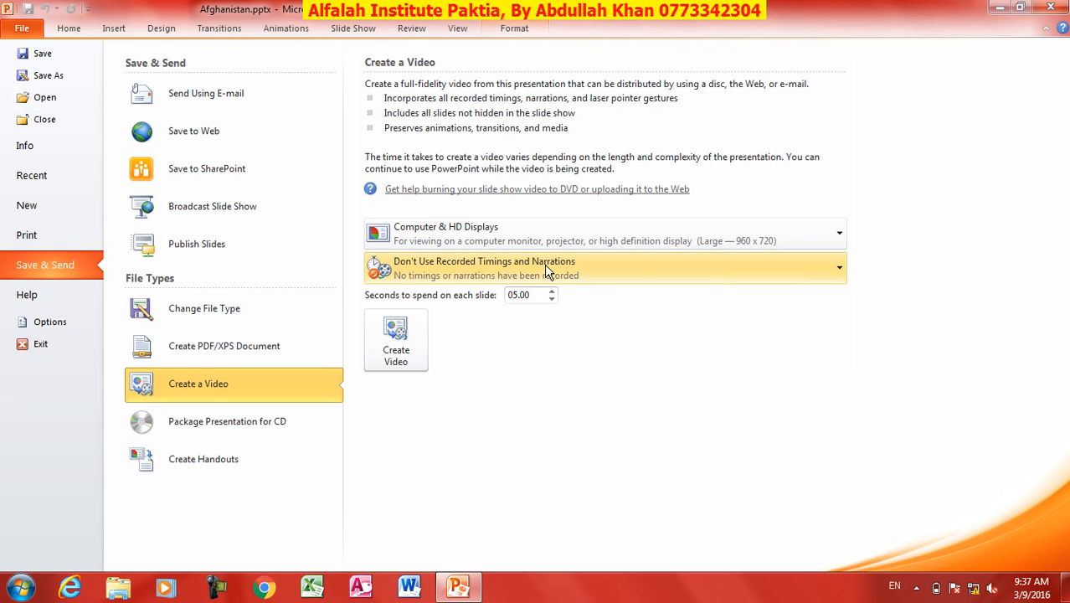
click(605, 272)
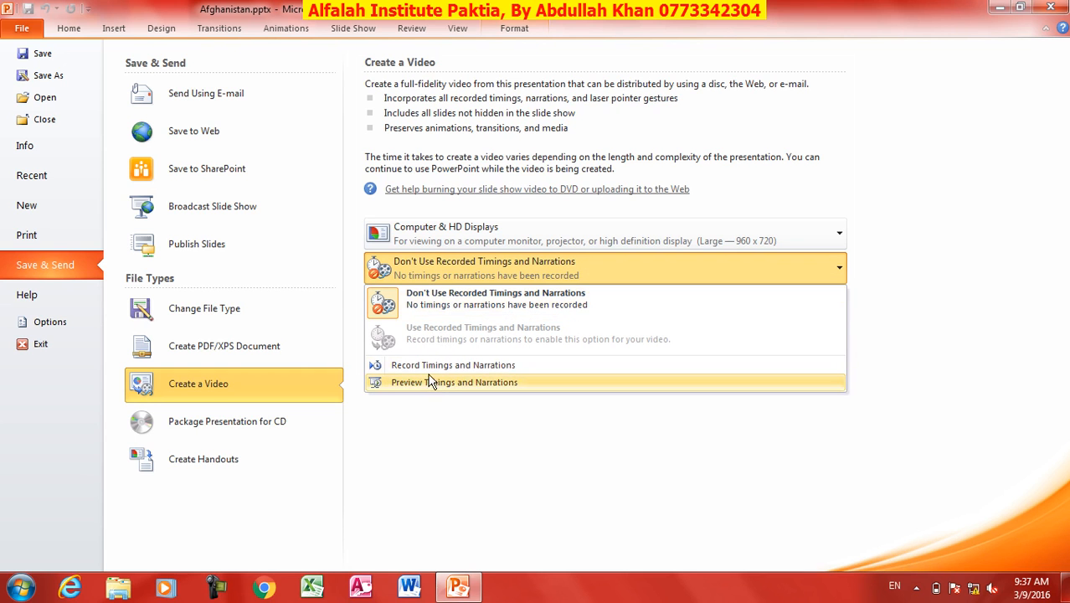
click(541, 459)
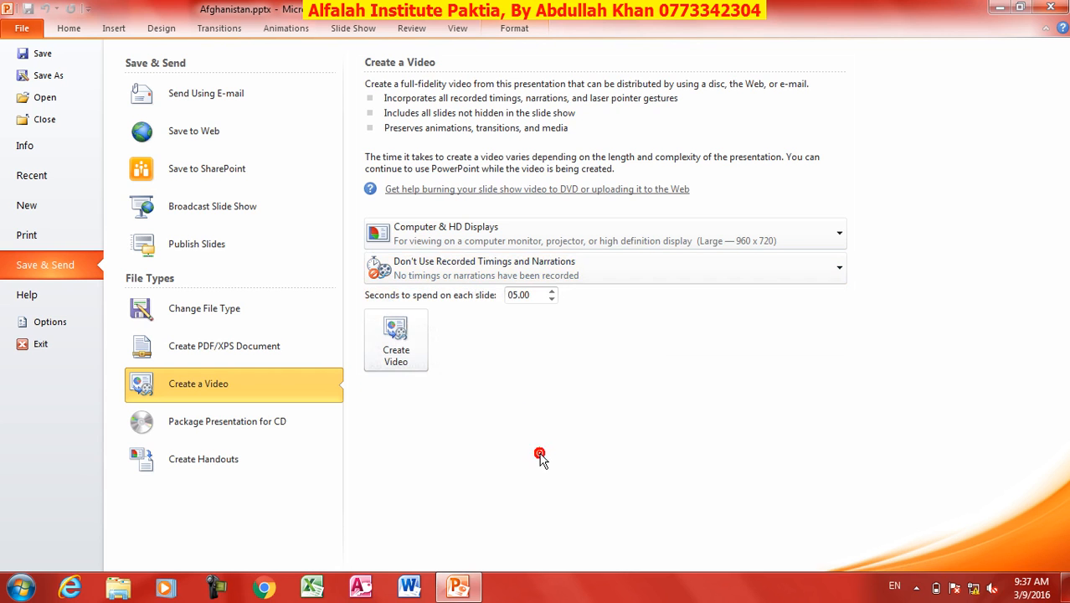
Step: Set 02.00 seconds to spend on each slide and create the video on the Desktop as Afghanistan.wmv
click(551, 299)
click(550, 300)
click(536, 295)
click(403, 350)
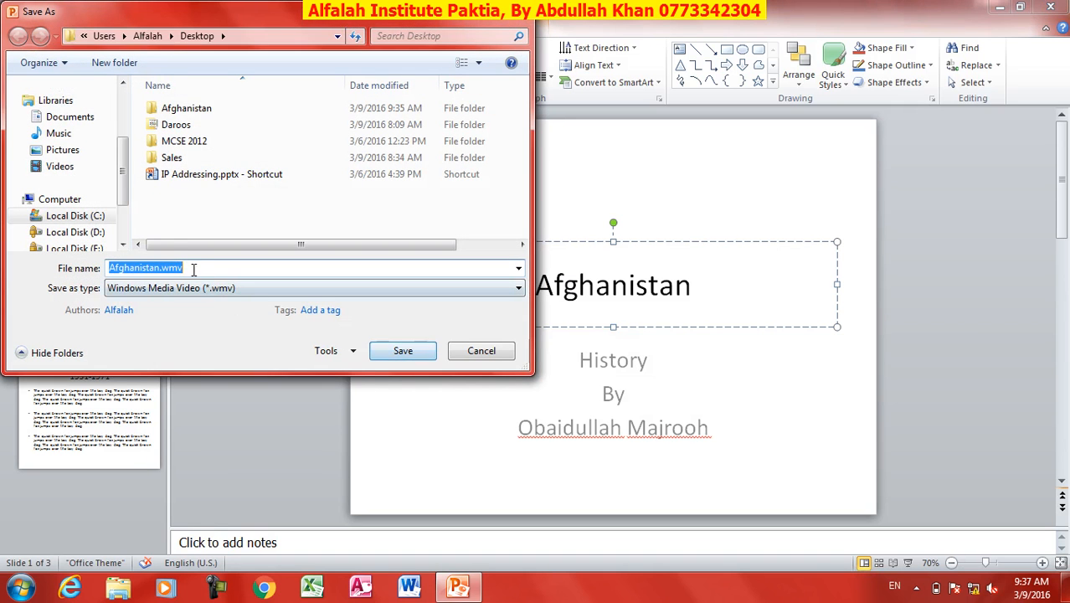
click(411, 349)
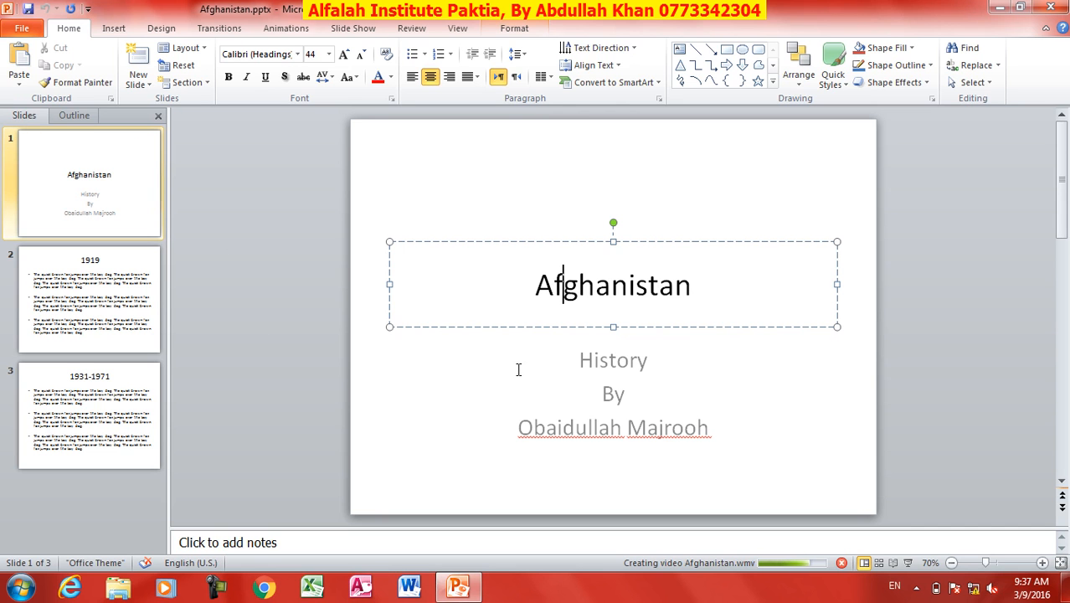
Step: Minimize the presentation, play Afghanistan.wmv from the desktop through to its last slide, and close the media player
click(1000, 7)
click(167, 516)
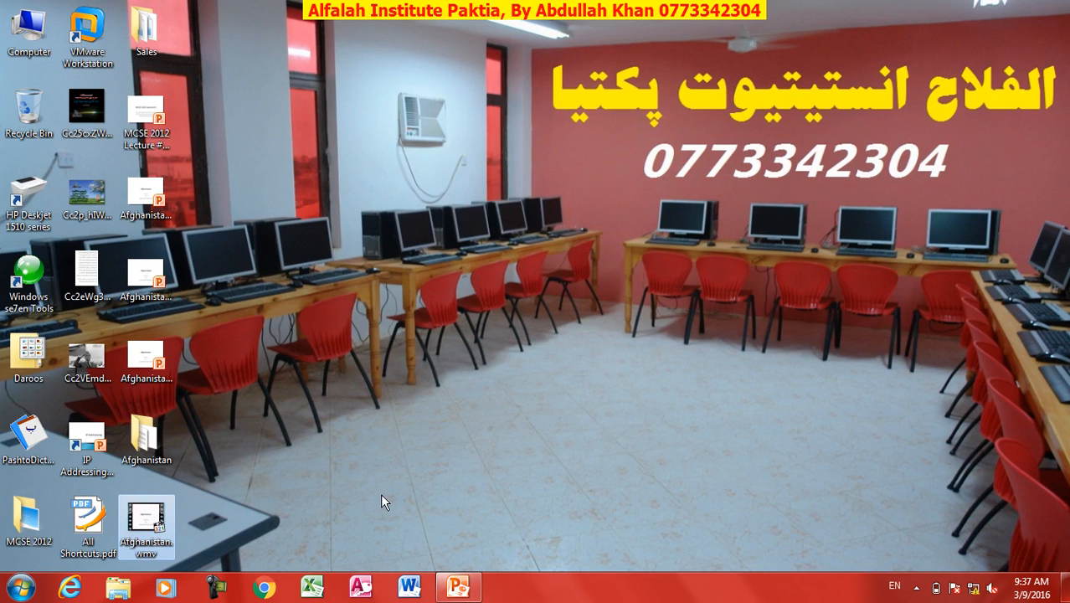
double_click(141, 515)
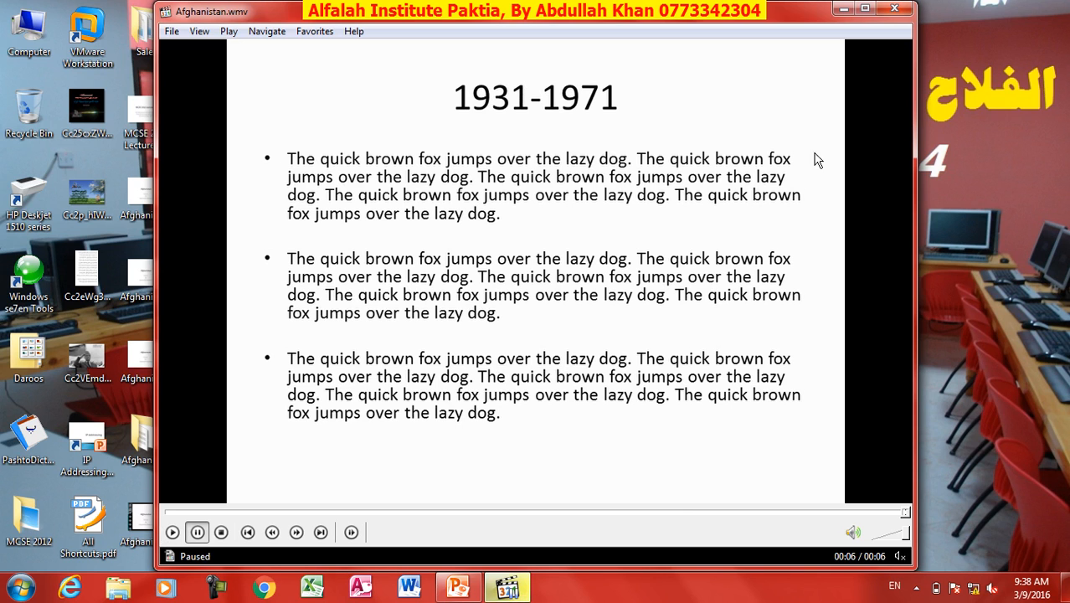
click(899, 8)
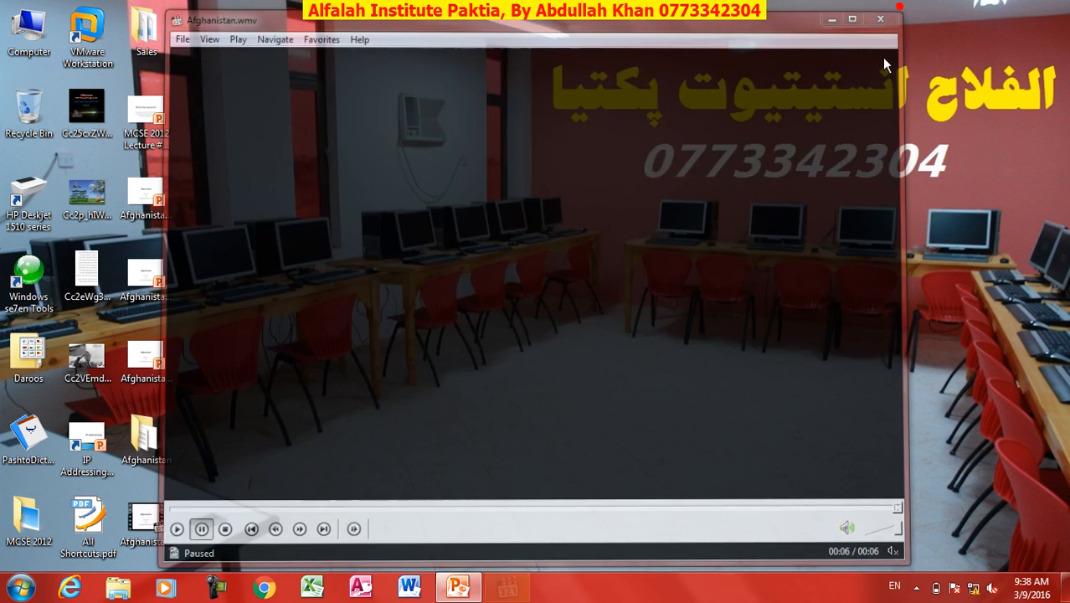
Step: Switch back to PowerPoint and view the Create a Video and Package Presentation for CD options under Save & Send
click(457, 586)
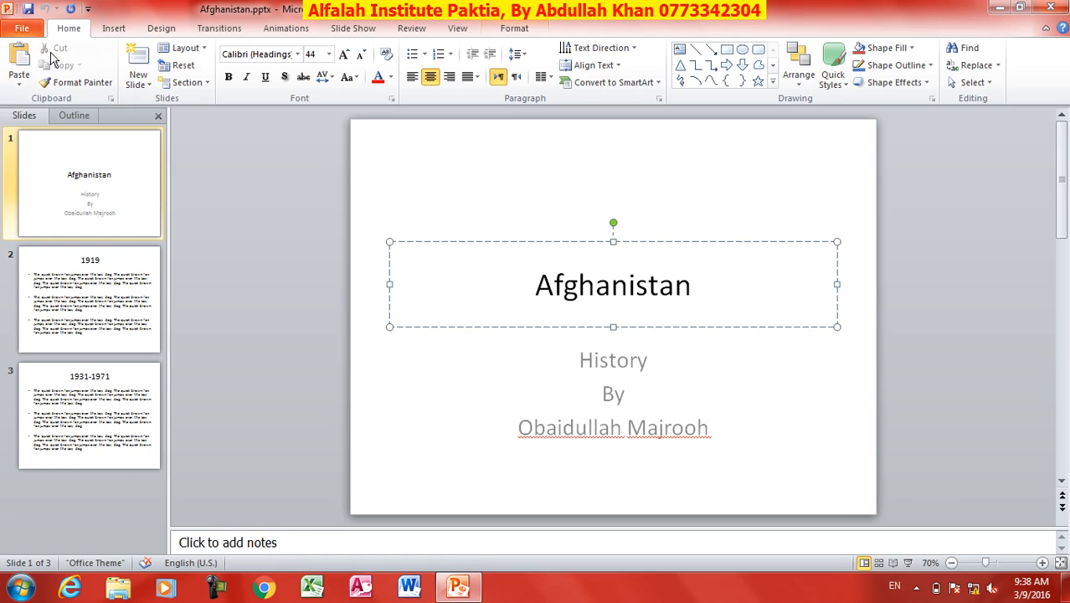
click(17, 28)
click(64, 266)
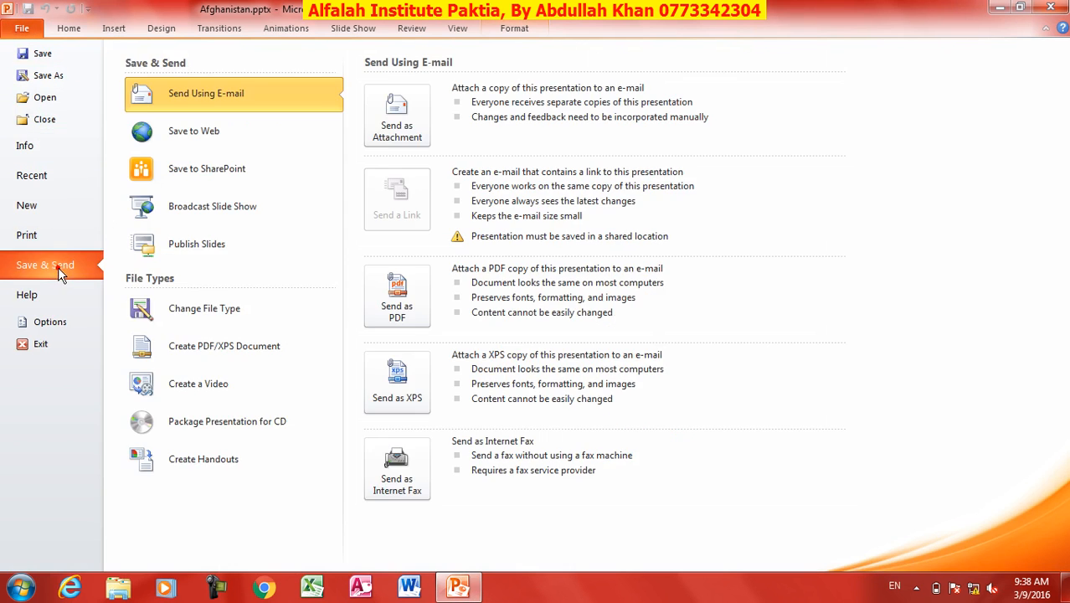
click(246, 392)
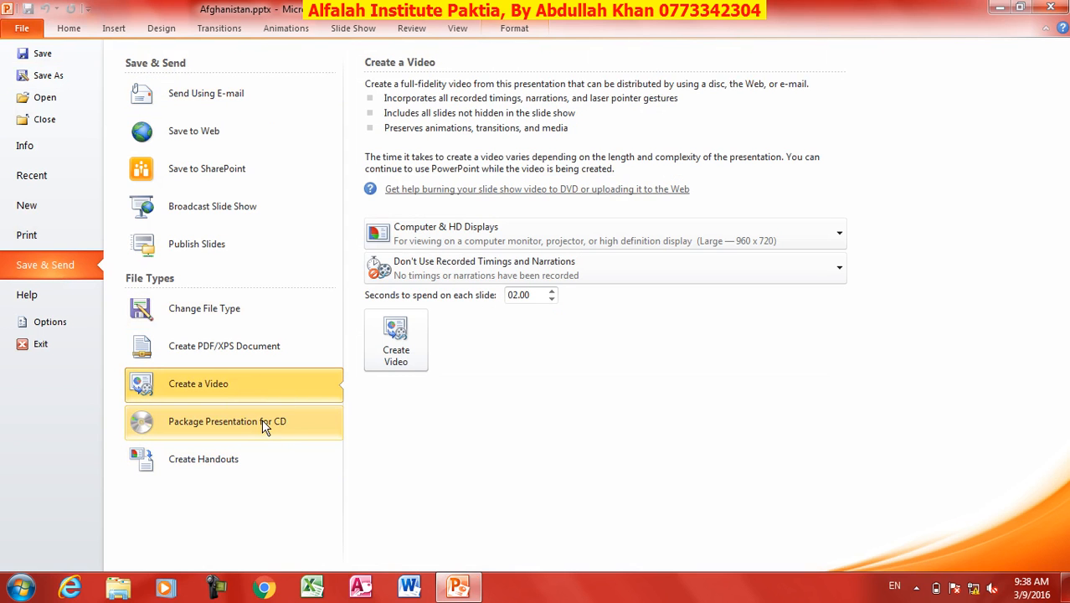
click(262, 424)
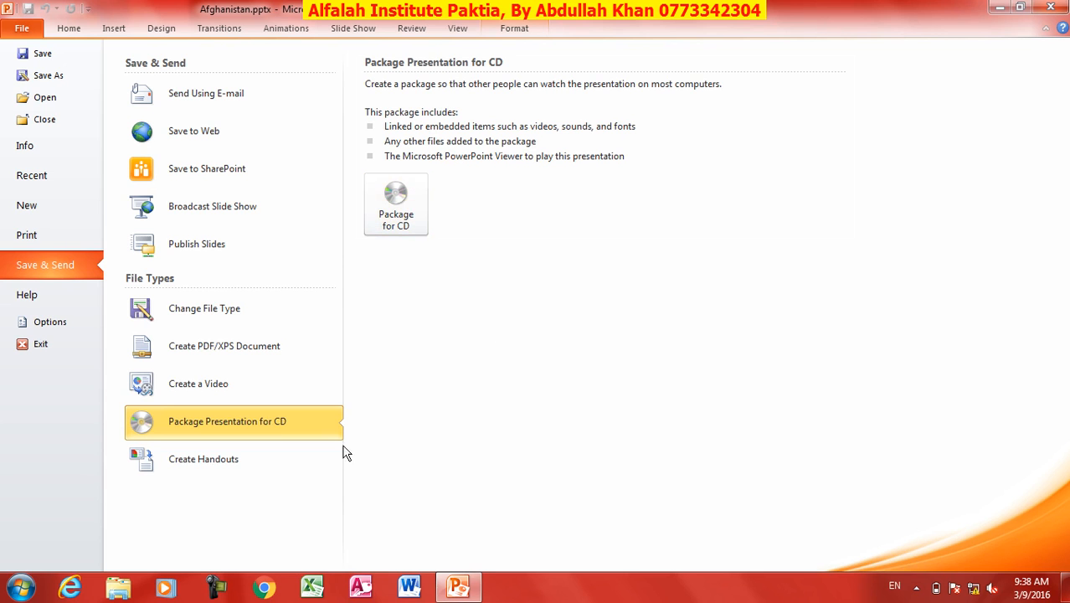
Step: Create handouts in Microsoft Word using the "Blank lines next to slides" layout with the slides pasted
click(188, 457)
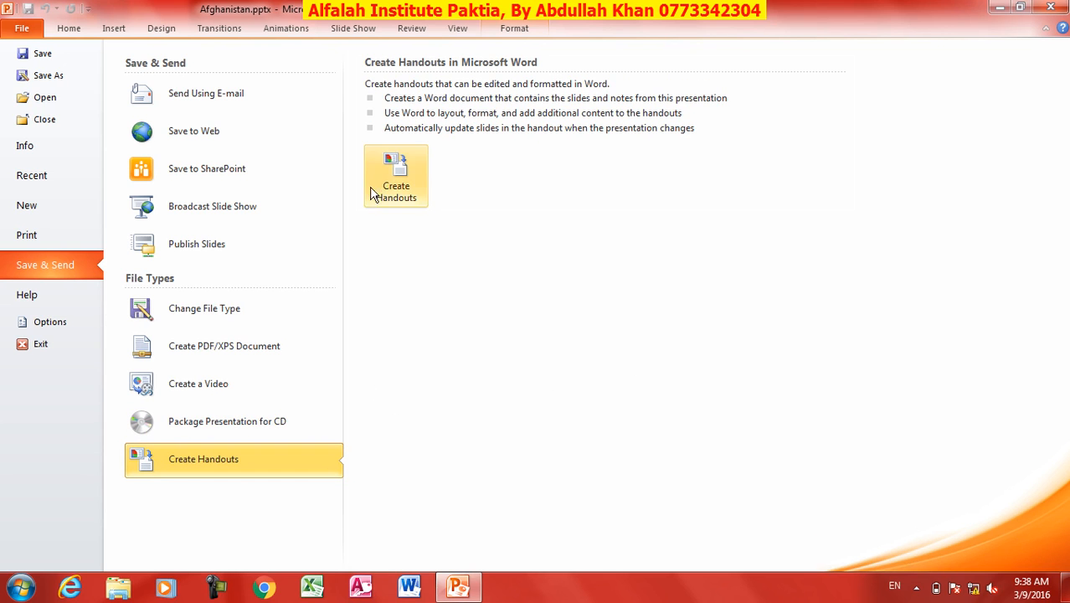
click(395, 174)
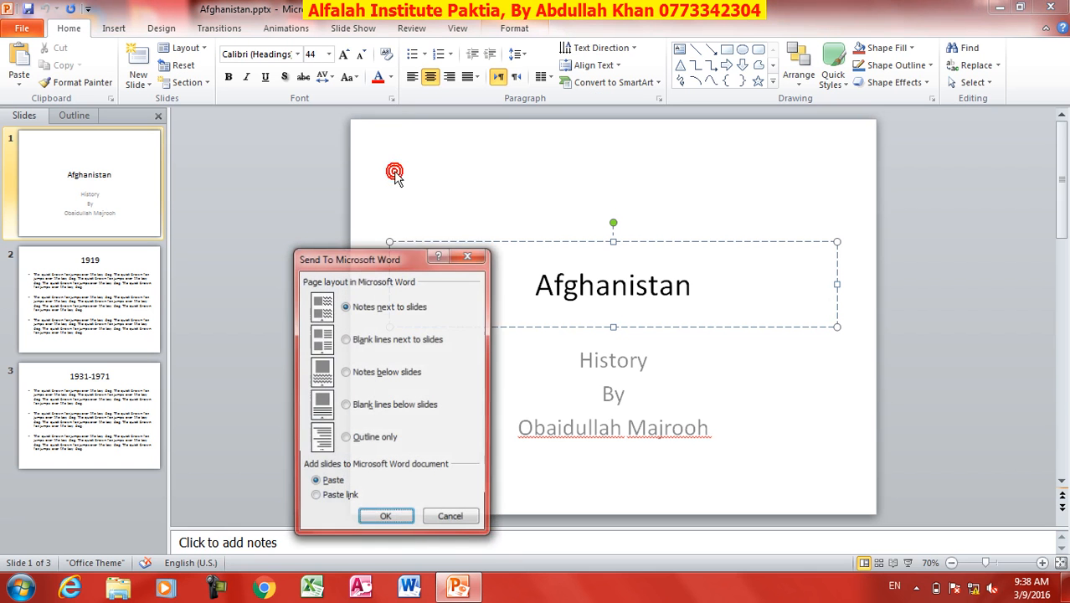
click(352, 308)
click(355, 340)
click(354, 374)
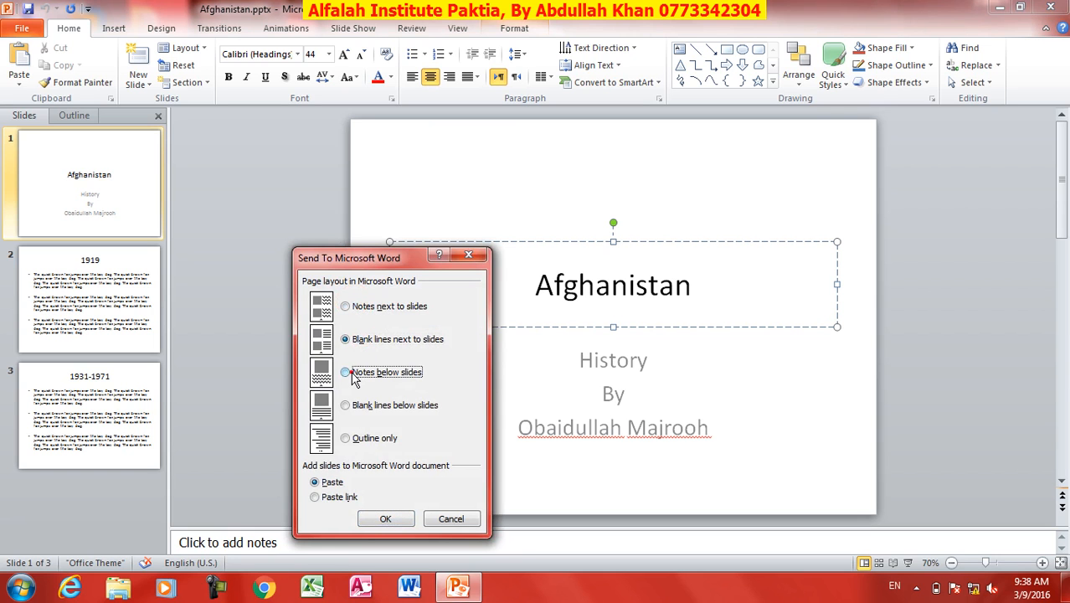
click(354, 338)
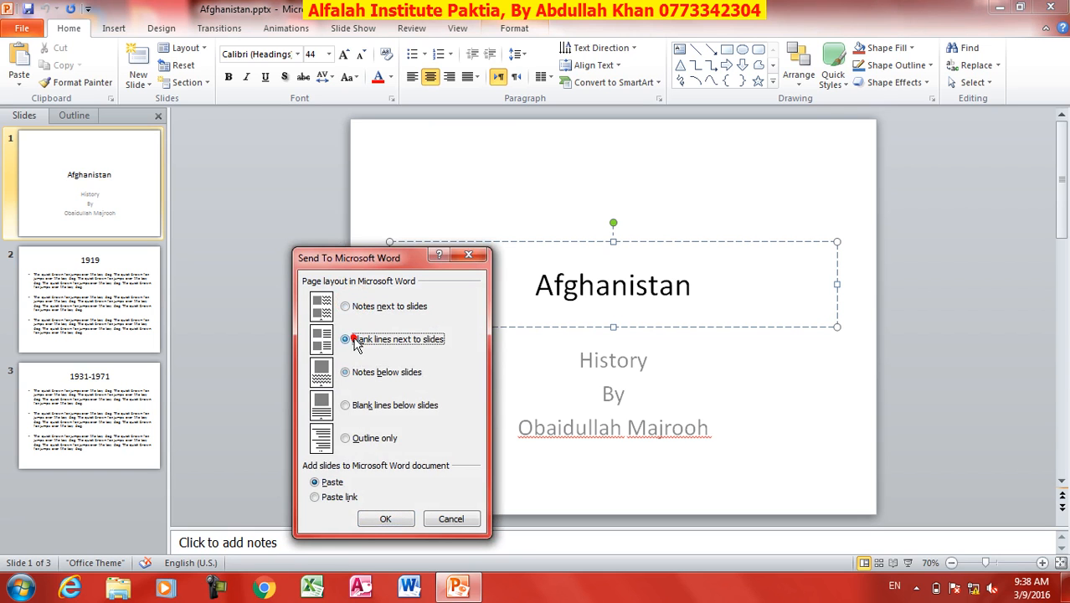
click(385, 519)
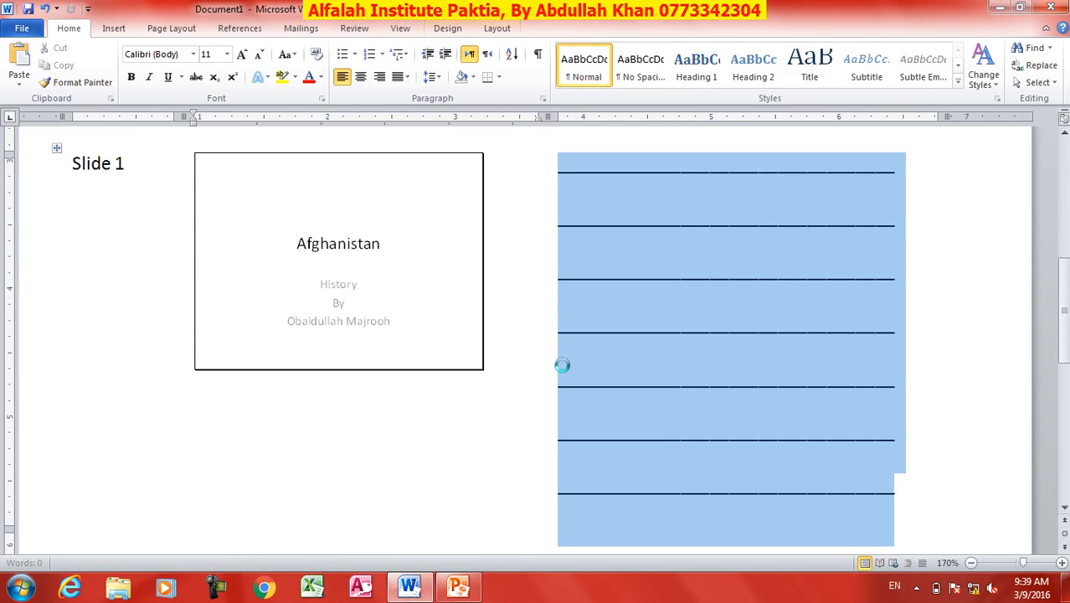
Step: Examine the slide images and blank note lines in the Word handout, and close the document without saving
scroll(566, 369, down, 5)
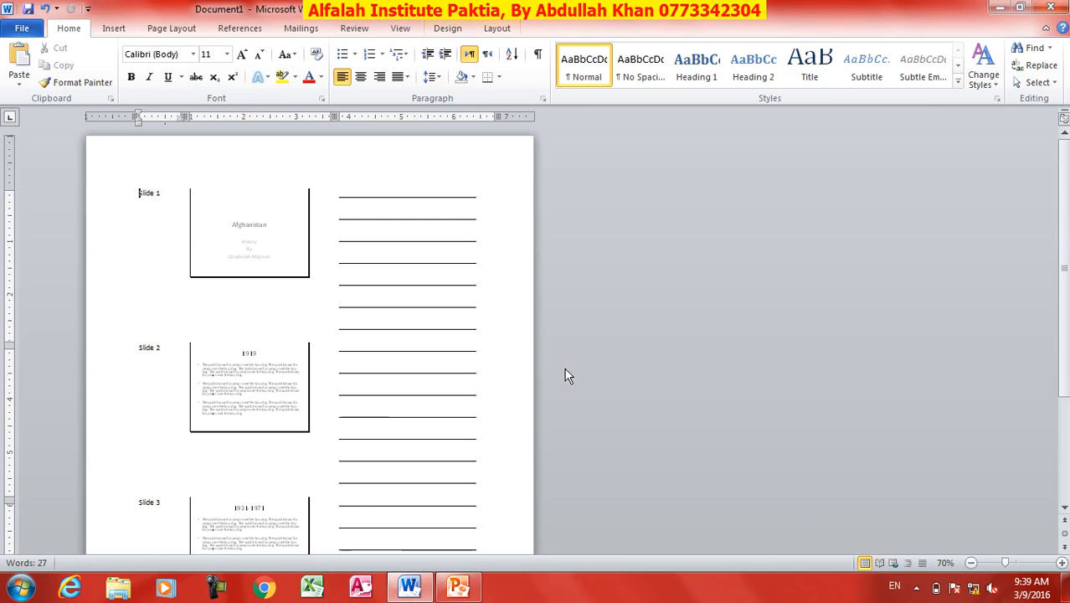
scroll(436, 452, down, 2)
scroll(436, 453, up, 4)
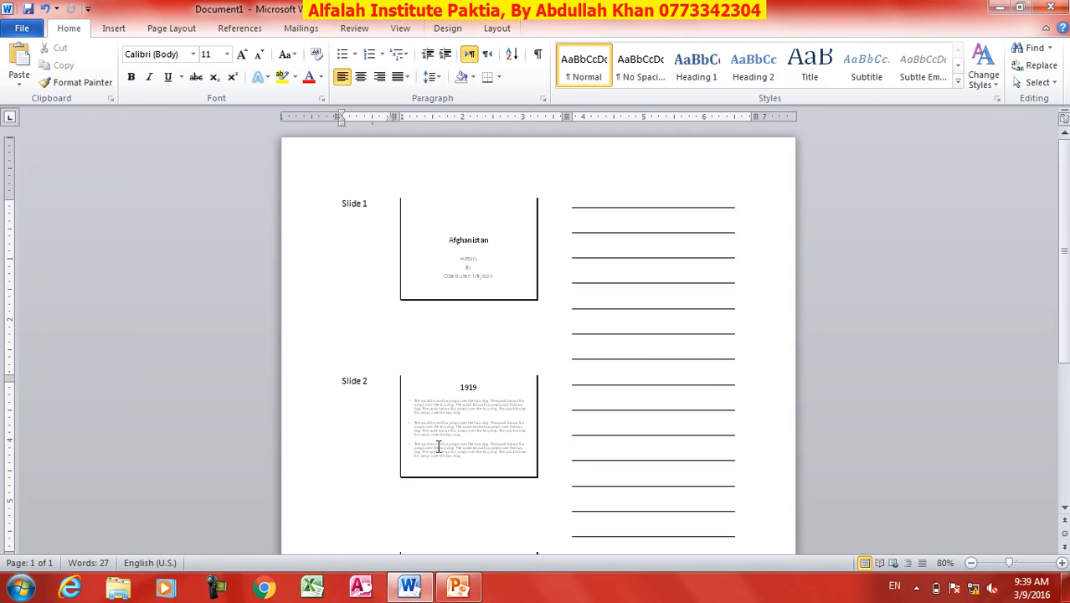
scroll(465, 438, up, 4)
click(468, 302)
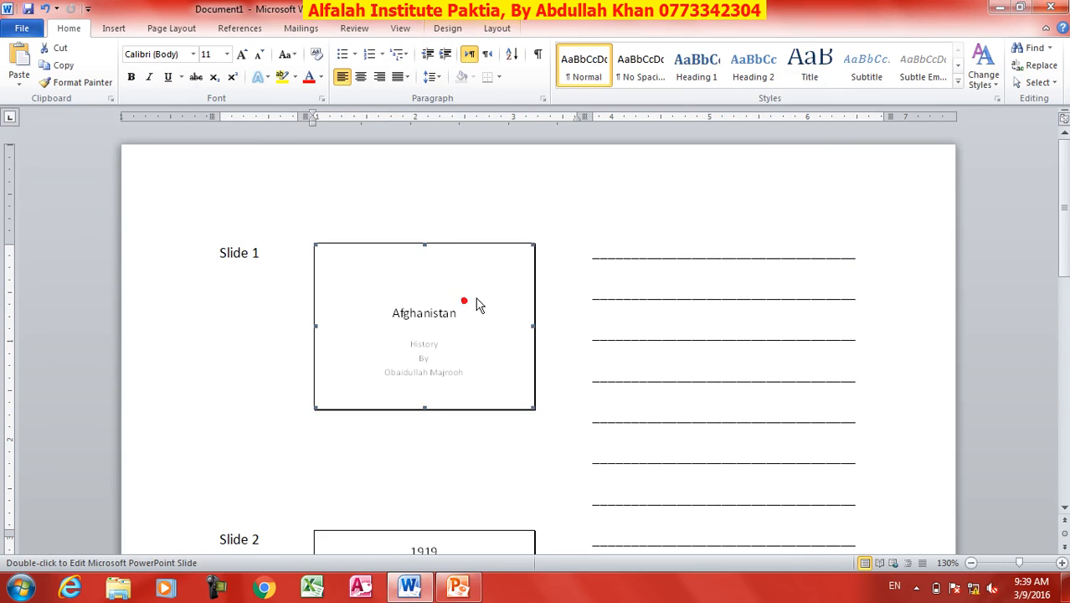
click(637, 249)
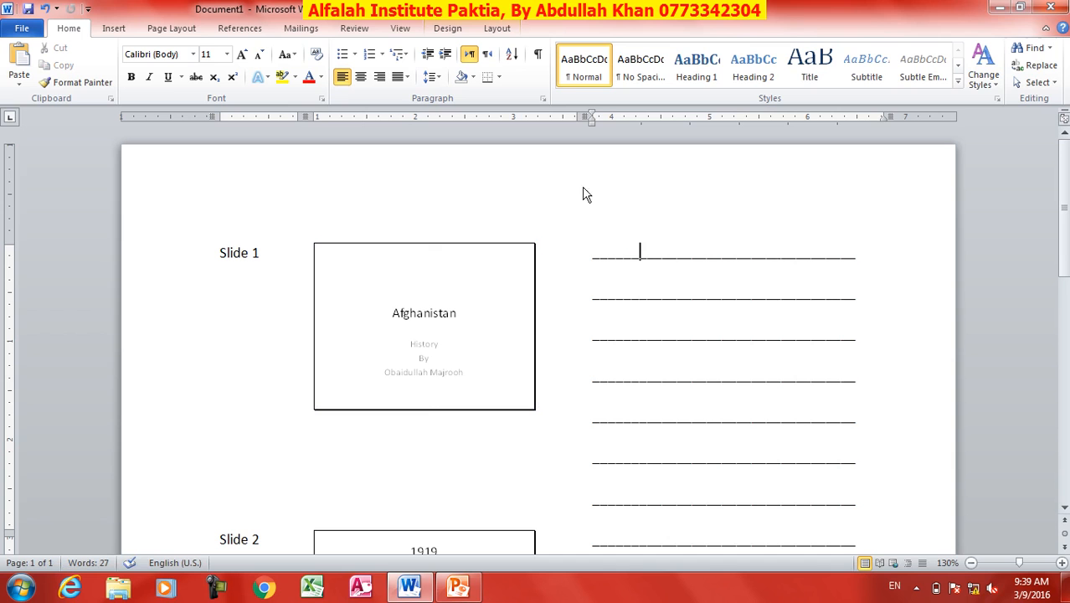
click(1051, 6)
click(544, 310)
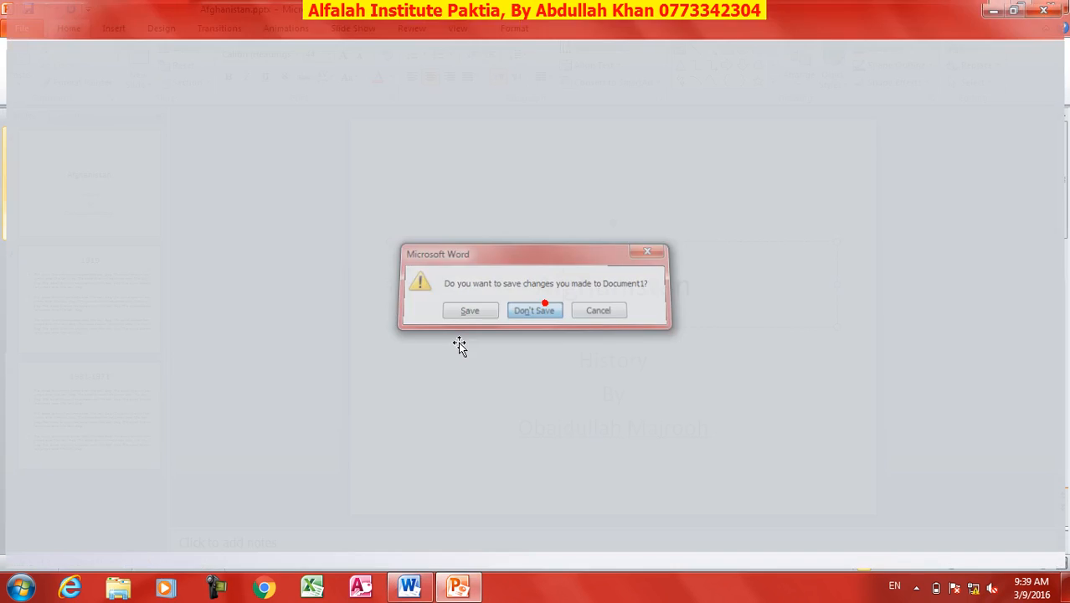
Step: View PowerPoint's Help and product information page and open the PowerPoint Help window
click(24, 29)
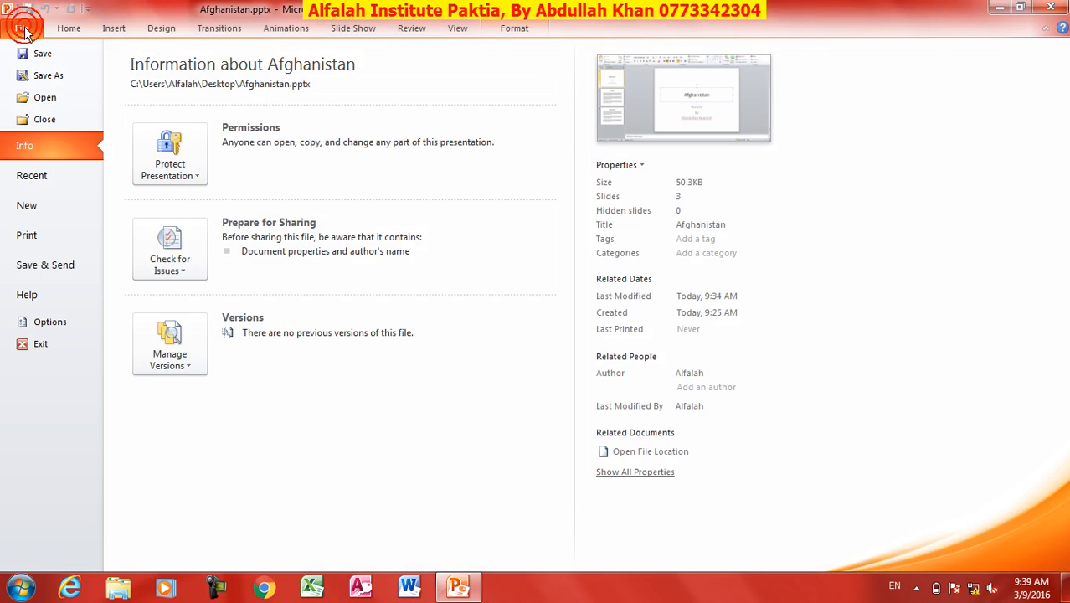
click(47, 300)
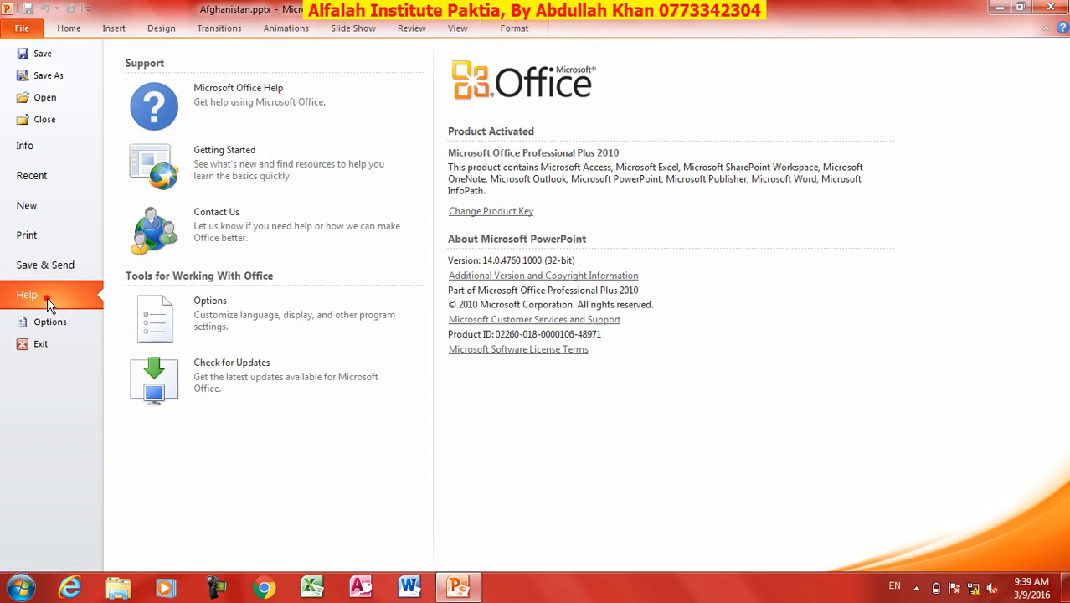
click(241, 106)
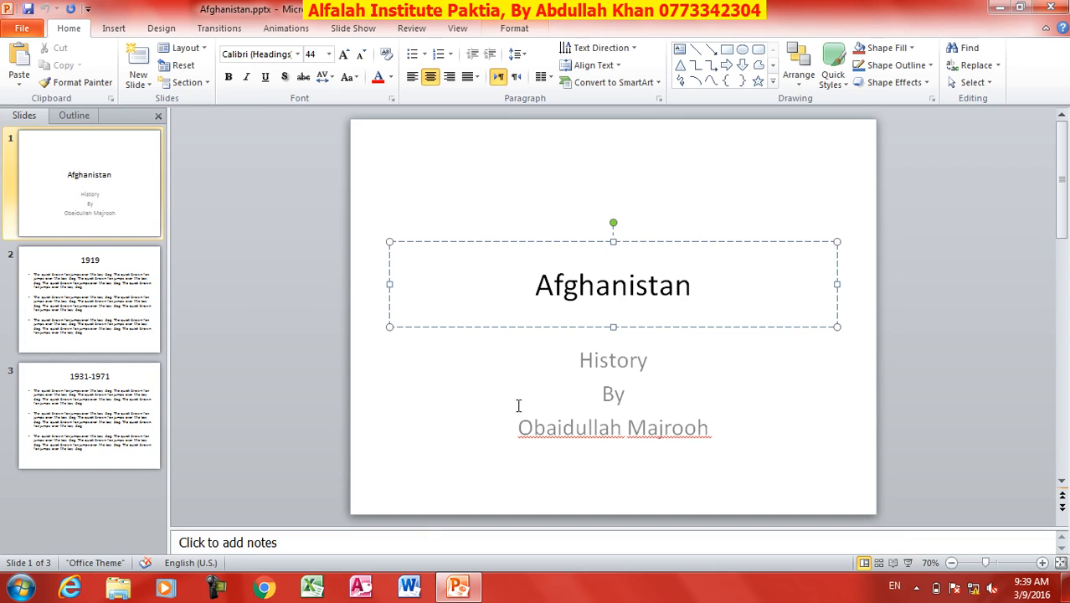
click(1062, 32)
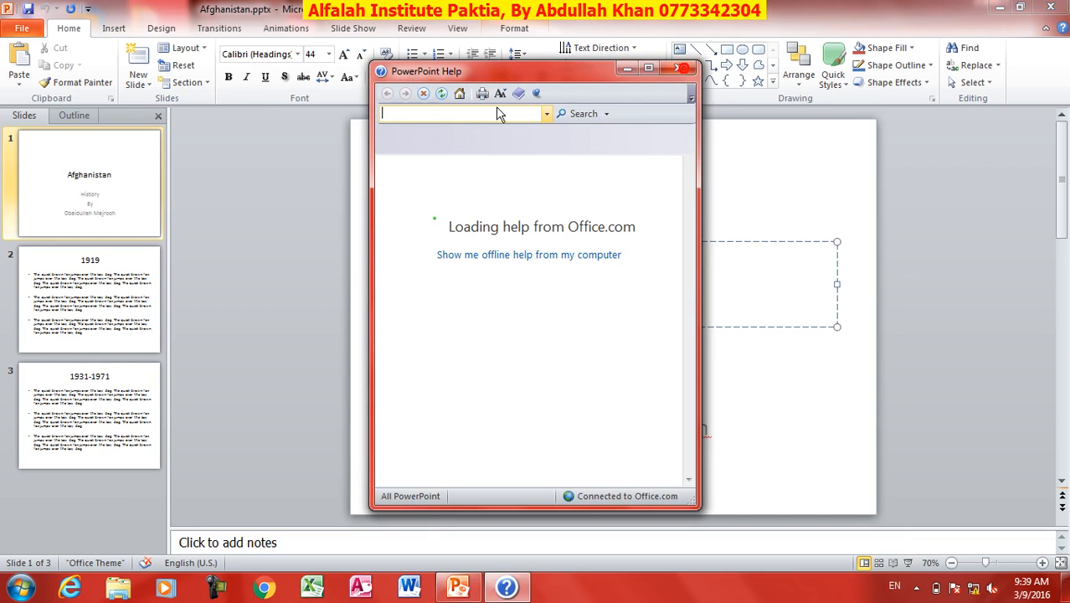
Step: View the Advanced, Language and Customize Ribbon pages of PowerPoint Options, and close the dialog to return to the slide
click(21, 29)
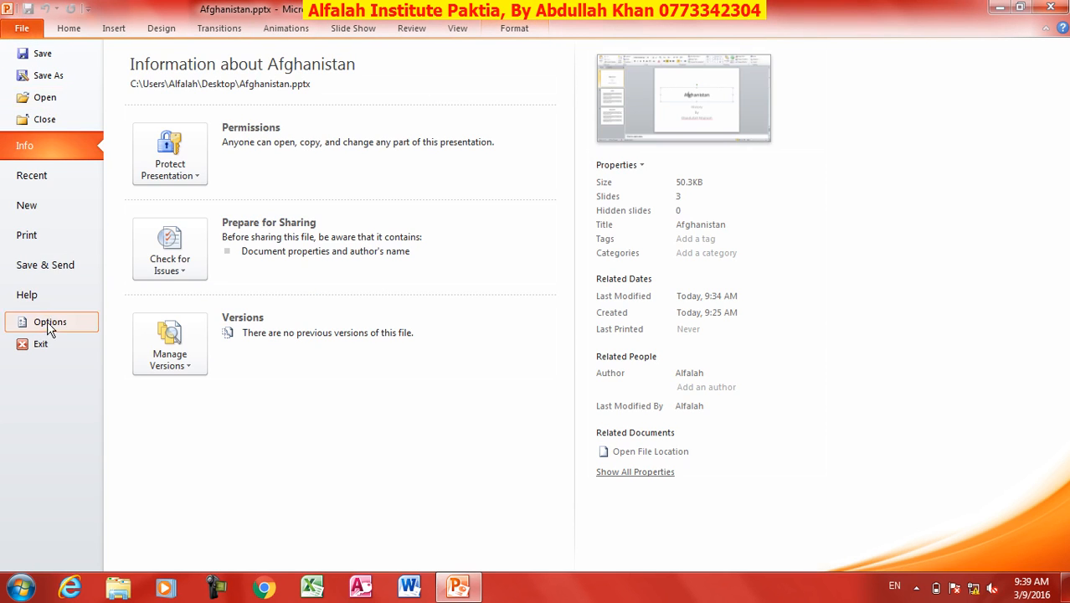
click(47, 325)
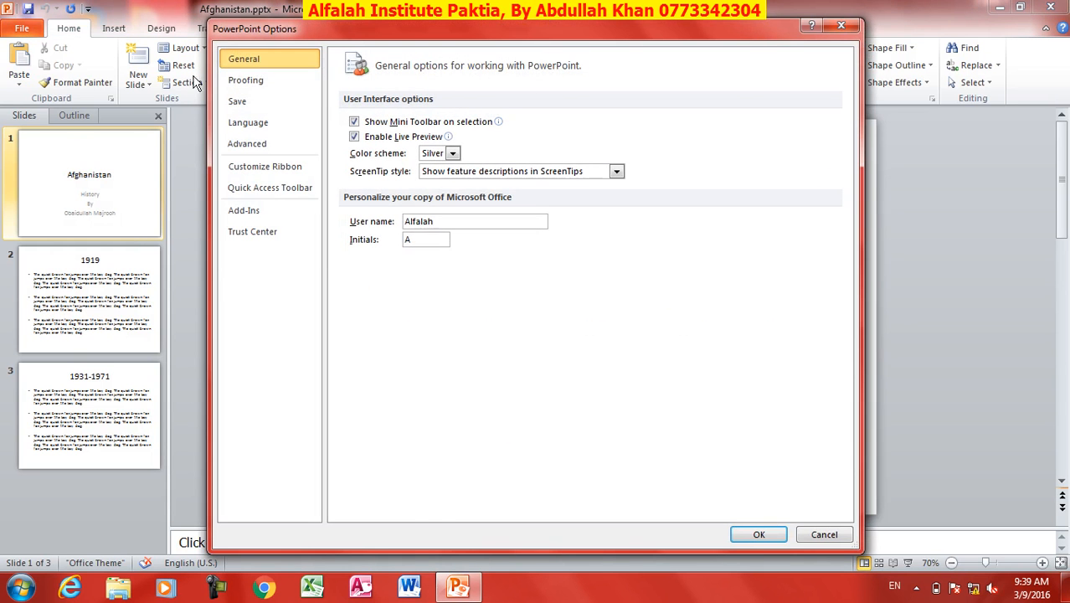
click(251, 143)
click(250, 123)
click(255, 166)
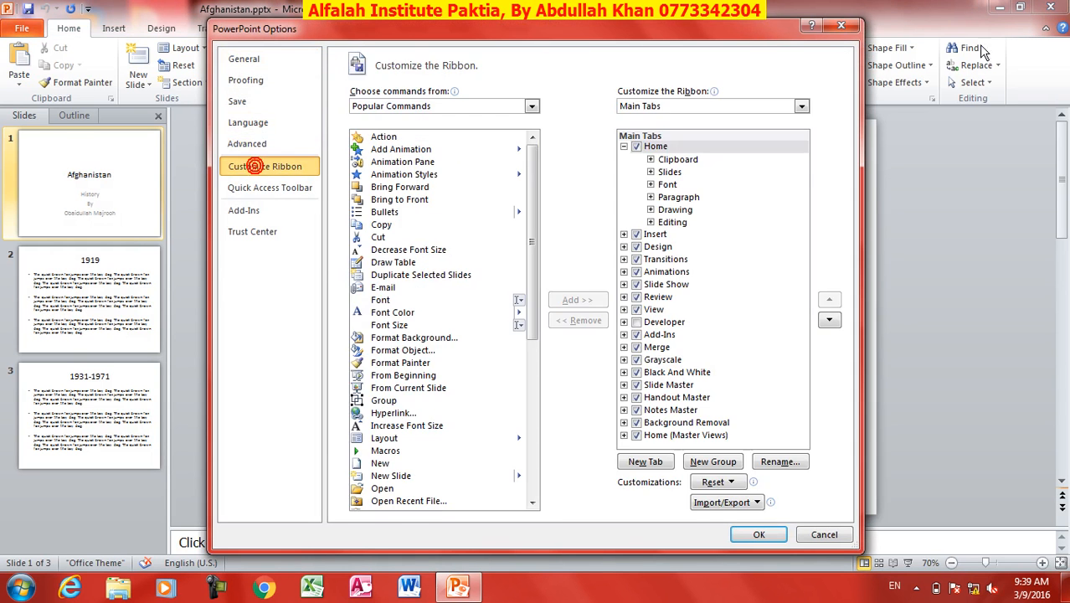
click(841, 26)
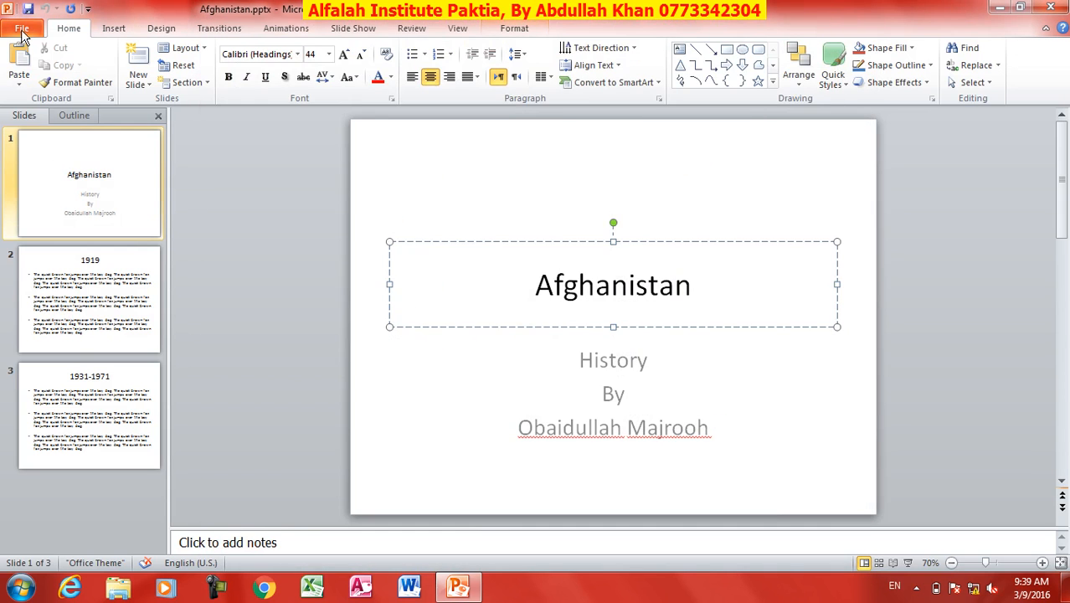
click(22, 31)
click(71, 27)
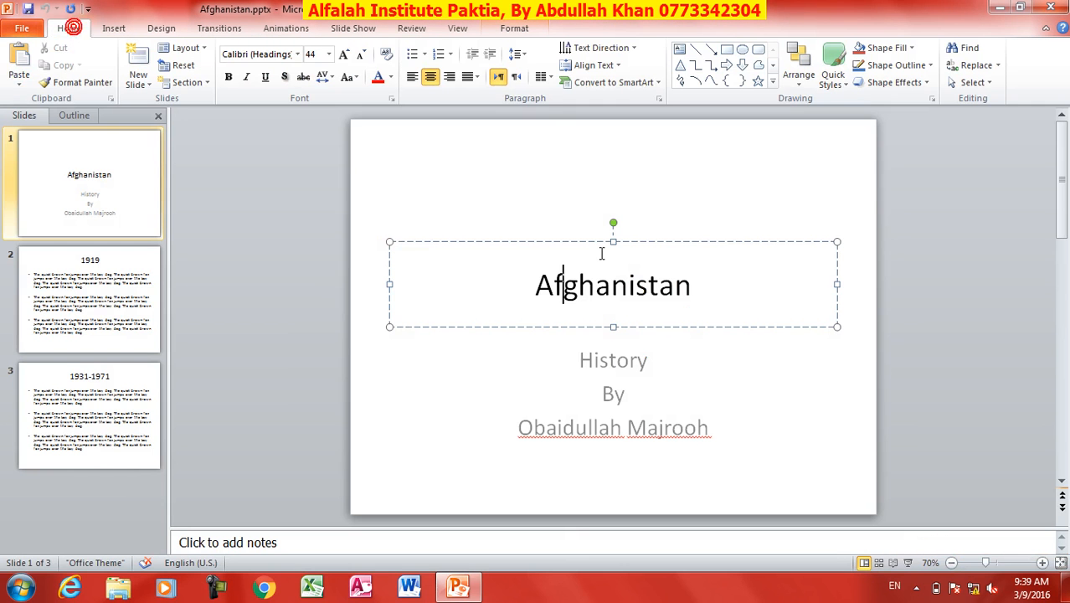
Step: Format the title "Afghanistan" on slide 1 as bold, italic and underlined
drag(703, 289, 574, 290)
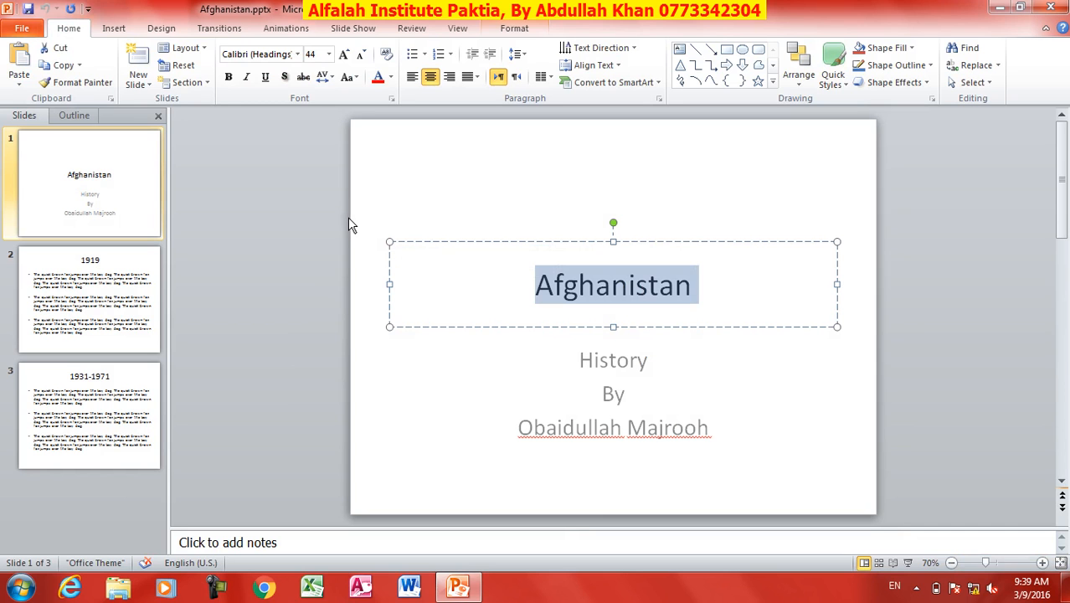
click(229, 78)
click(246, 77)
click(265, 77)
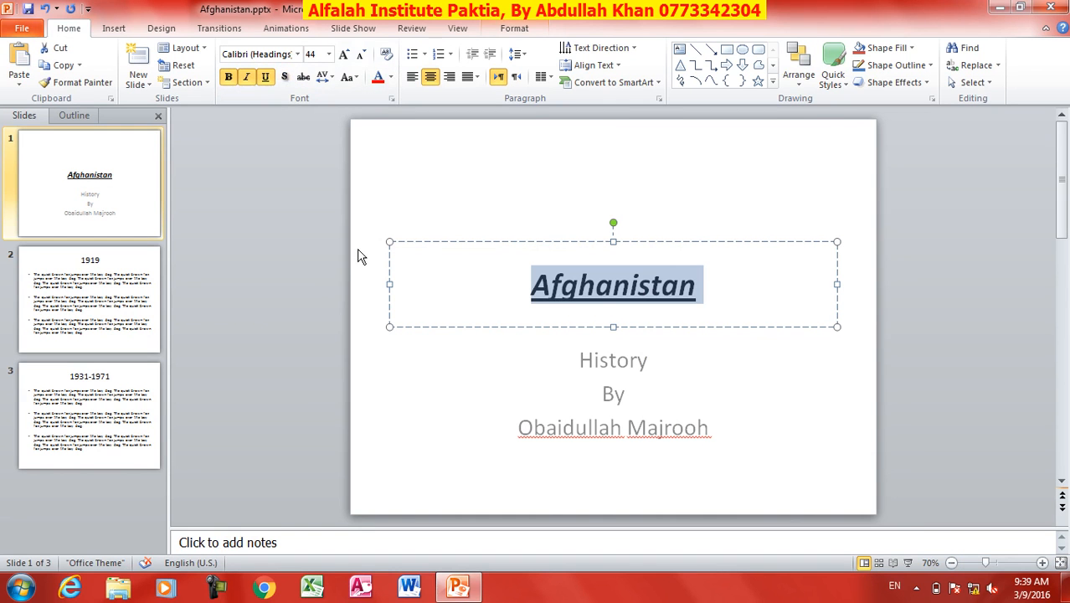
Step: Toggle text shadow and strikethrough on and off for the "Afghanistan" title
ctrl+scroll(614, 319, up, 5)
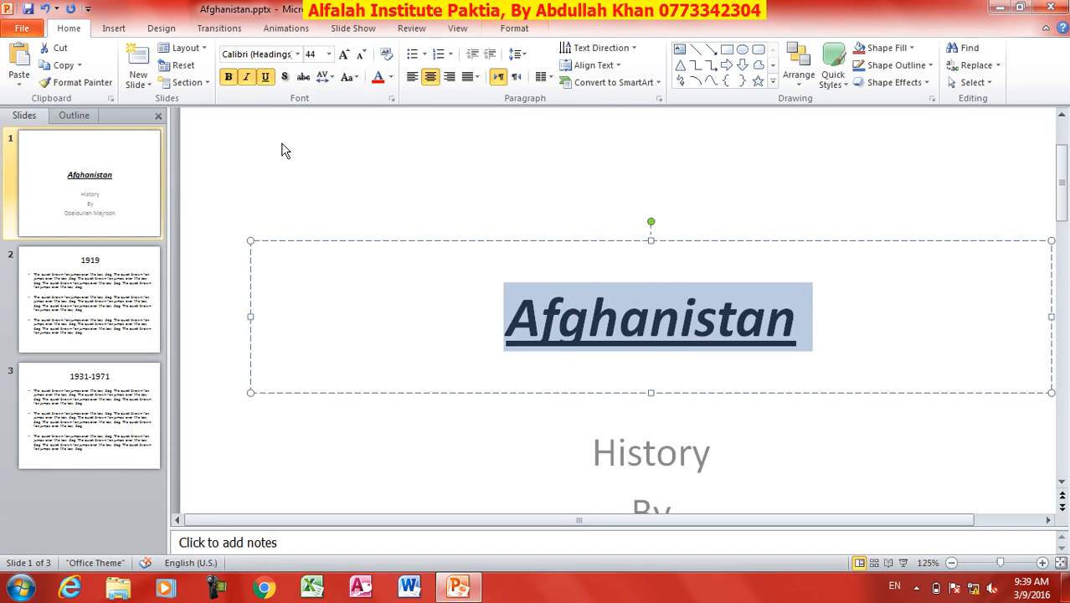
click(285, 77)
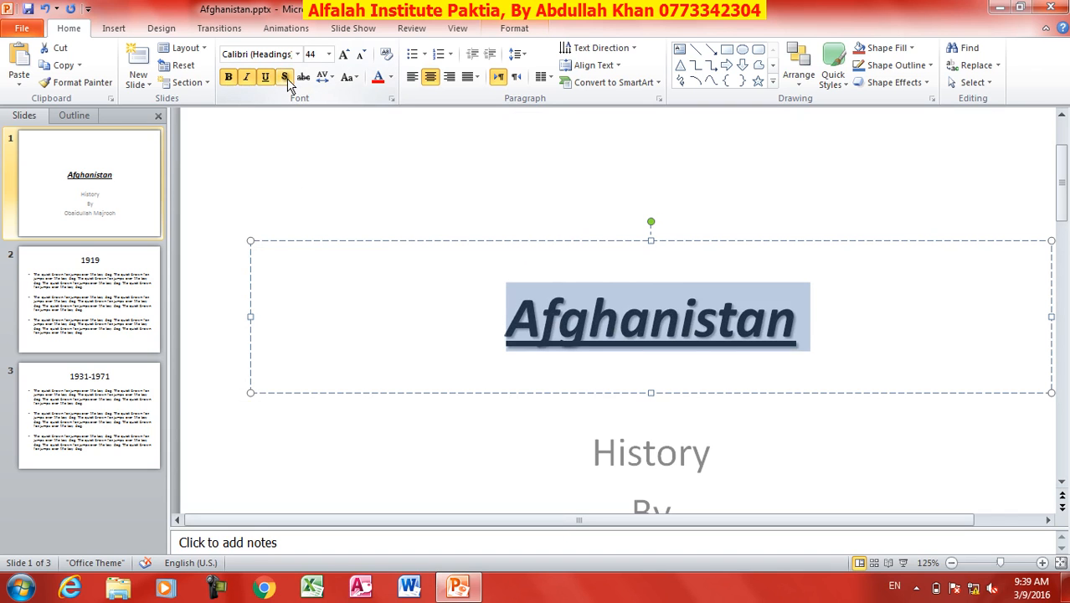
click(285, 77)
click(285, 77)
click(285, 77)
click(285, 77)
click(286, 77)
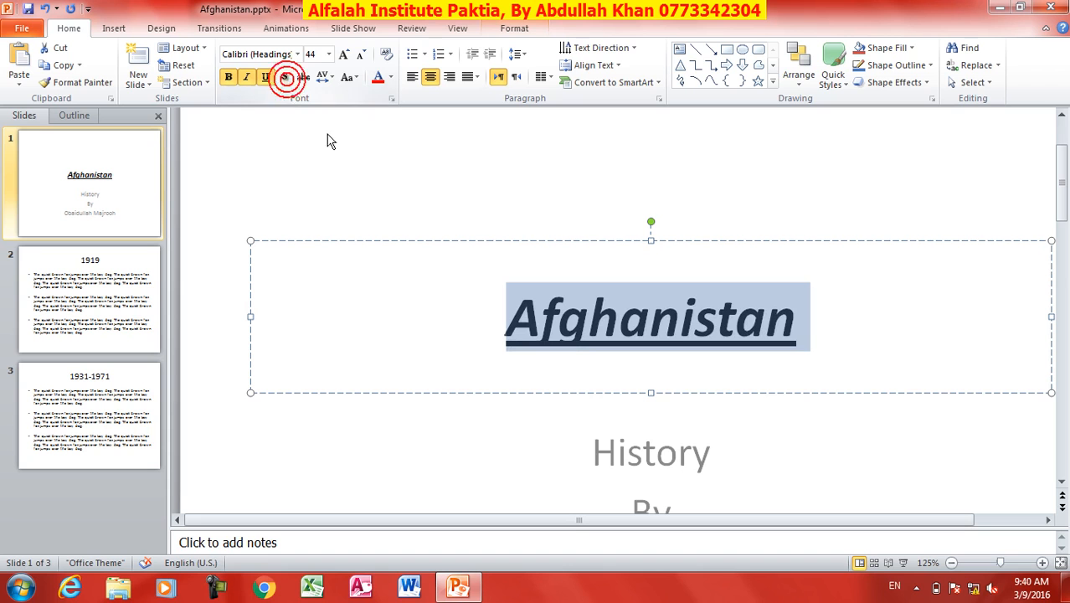
click(302, 77)
click(303, 77)
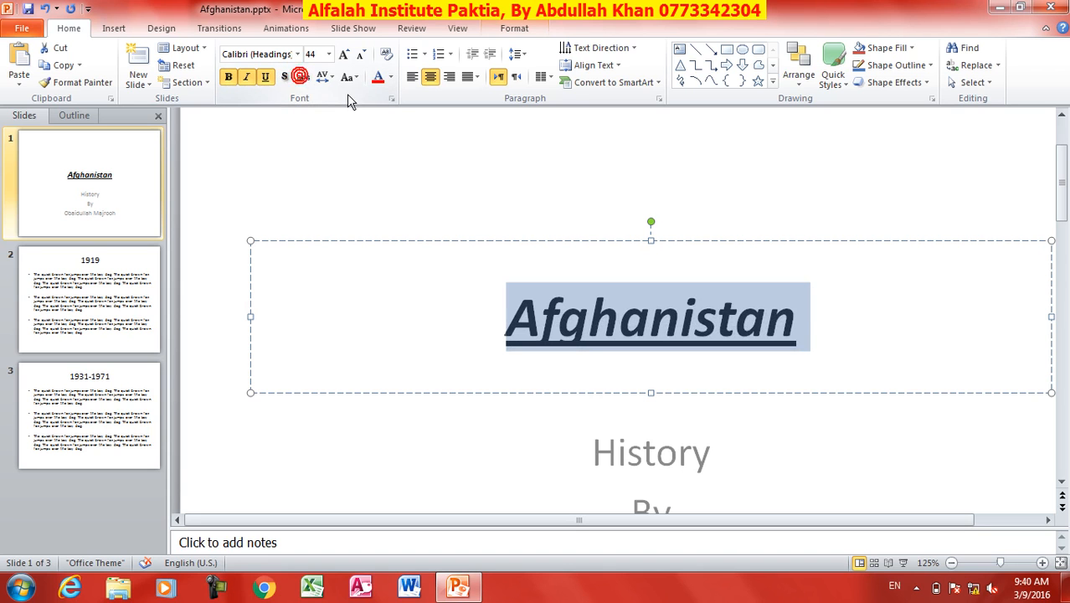
Step: Try expanded character spacing for the "Afghanistan" title in the Font dialog, and cancel it
click(324, 77)
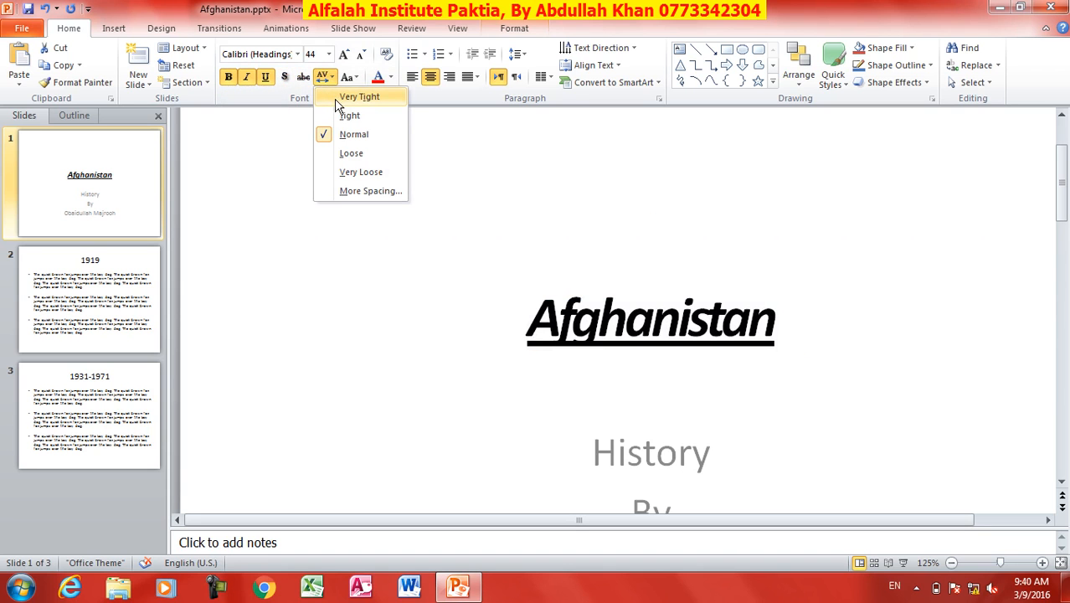
click(360, 191)
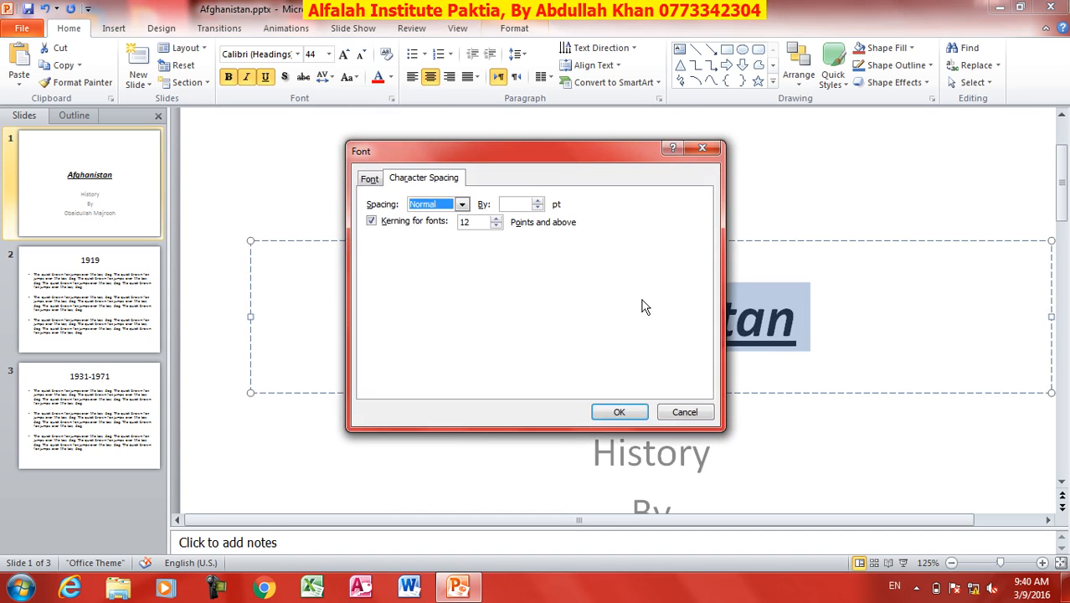
click(538, 201)
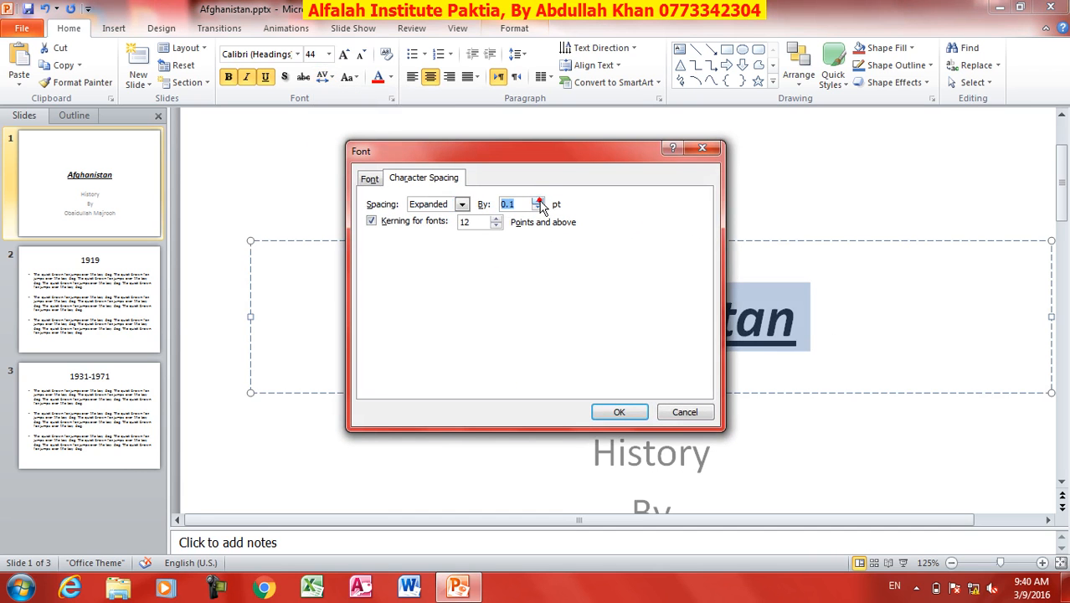
click(537, 202)
click(695, 411)
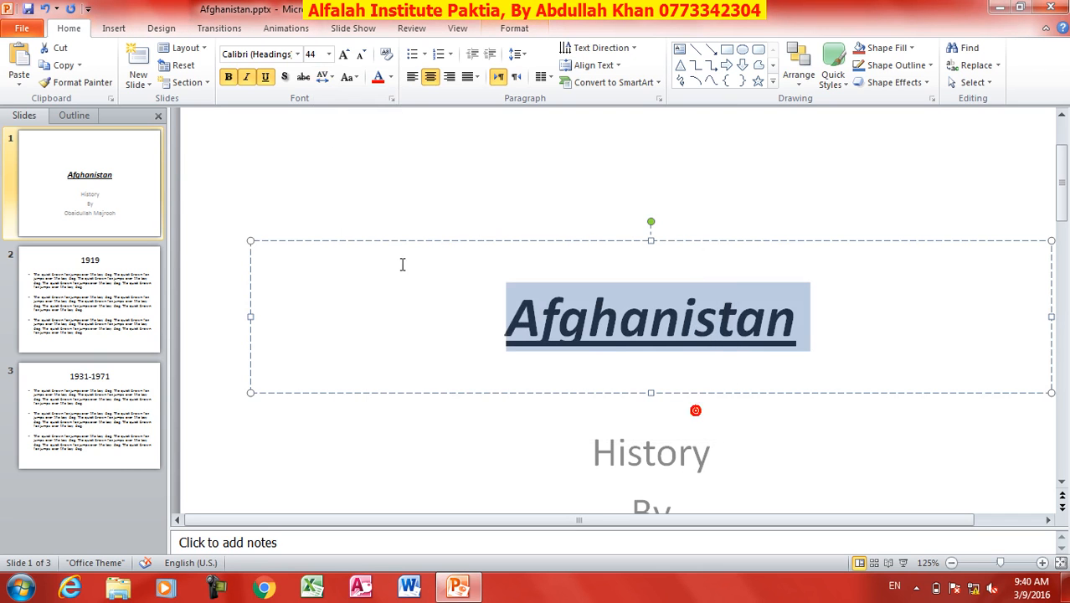
Step: Set the title's font to Algerian, enlarge it to 48 and shrink it back to 44
click(297, 54)
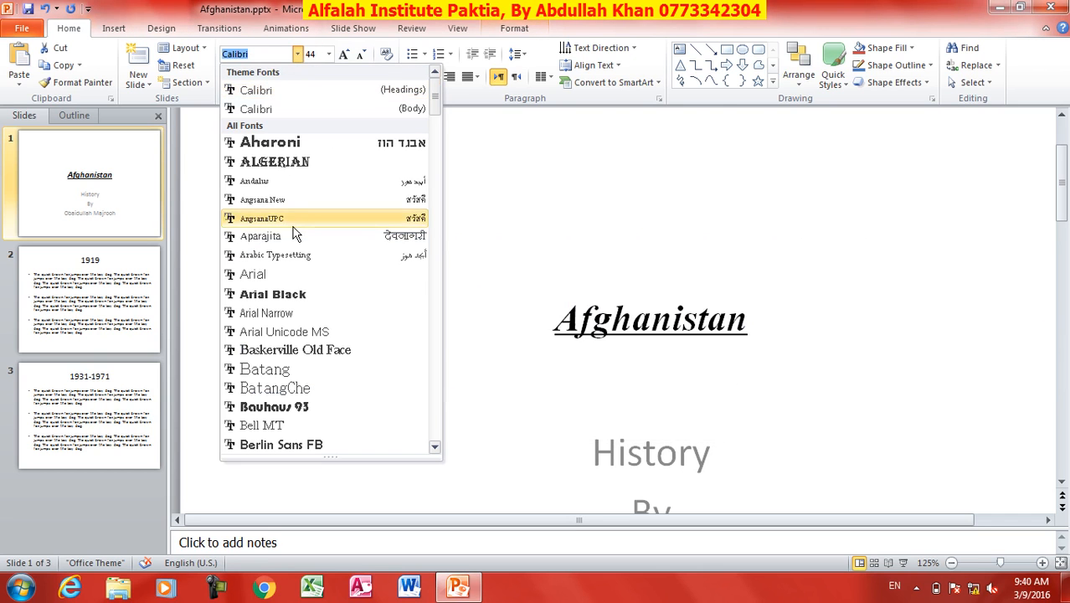
click(289, 162)
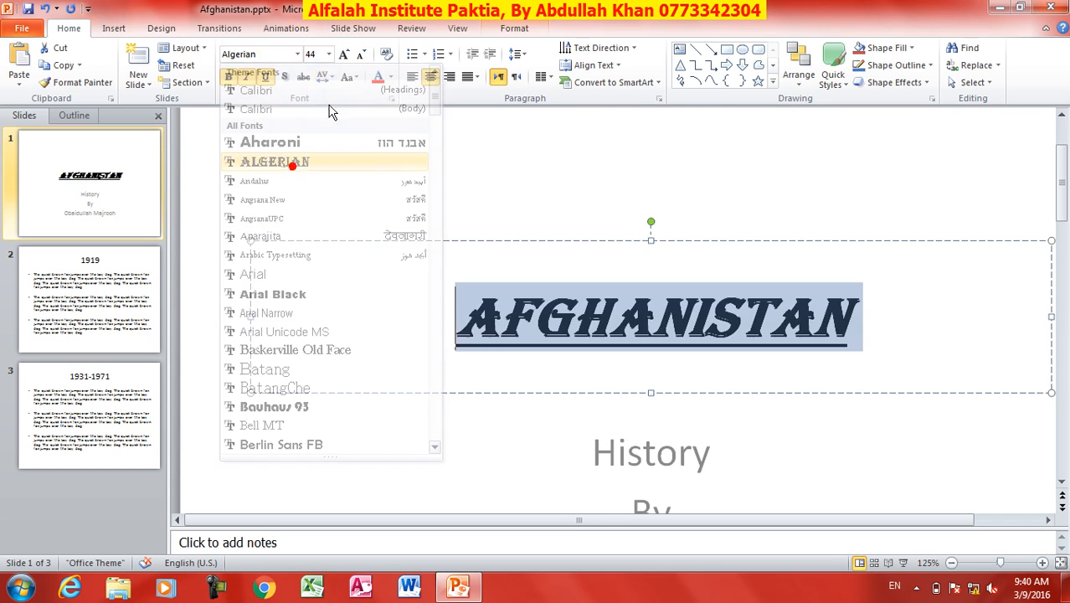
click(330, 52)
click(330, 52)
click(343, 54)
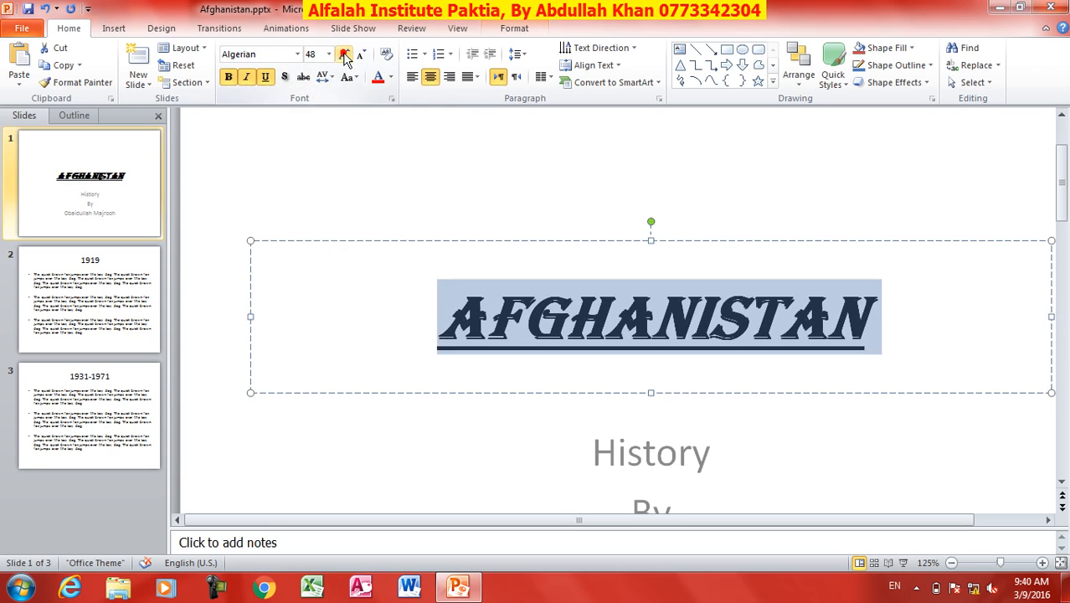
click(361, 54)
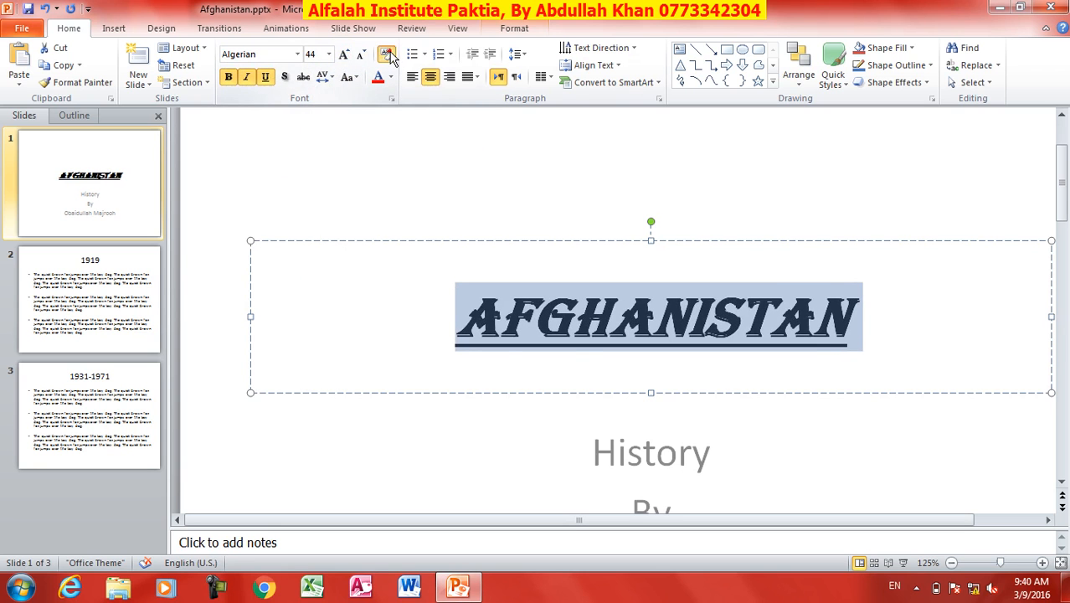
Step: Clear all formatting from the "Afghanistan" title and deselect the text
click(386, 53)
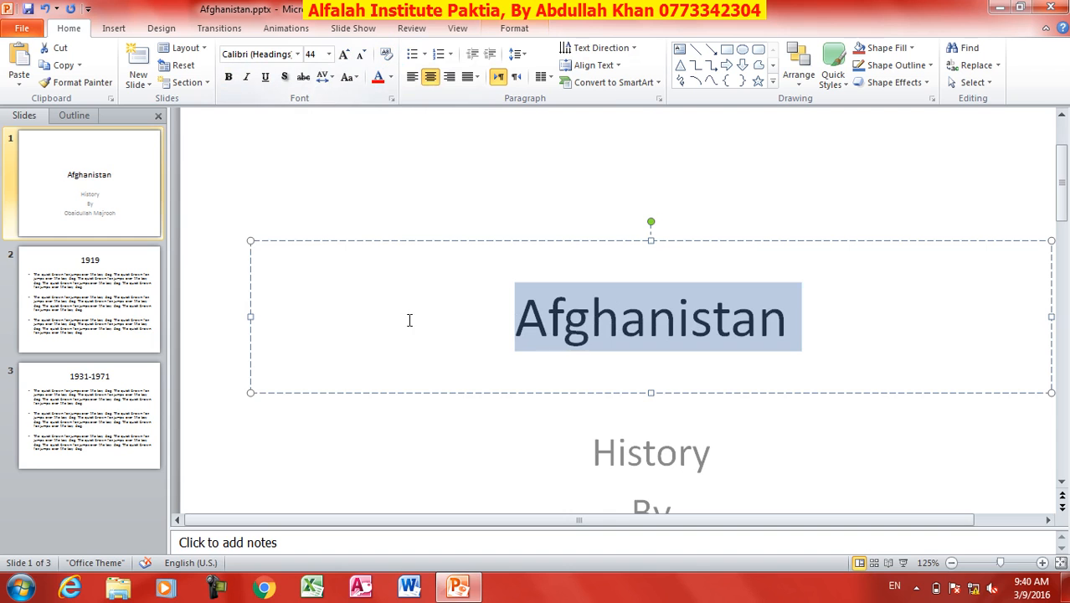
ctrl+scroll(410, 315, down, 5)
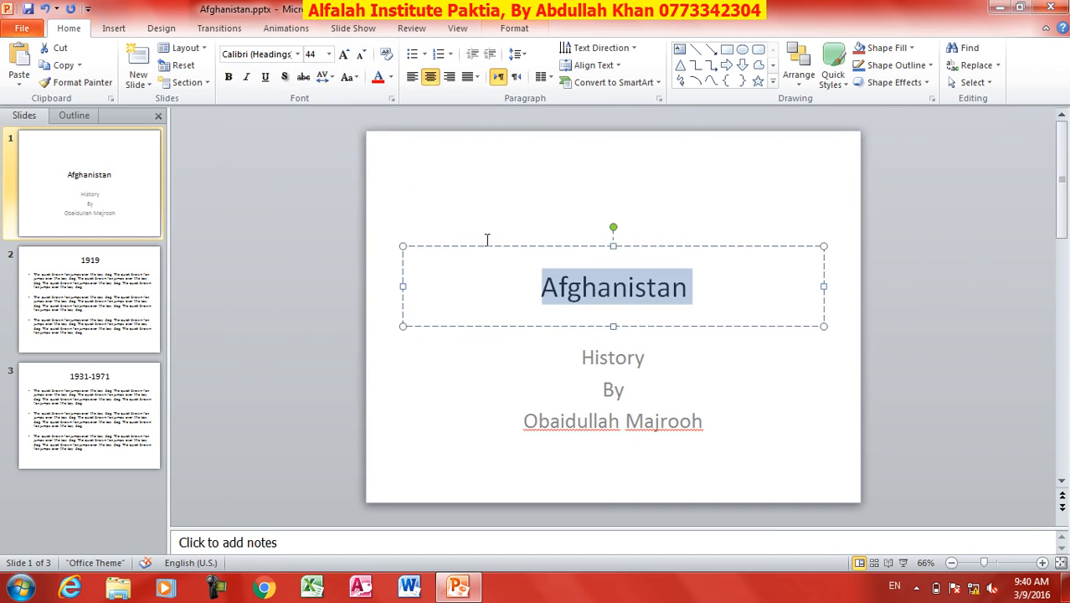
click(529, 294)
click(543, 186)
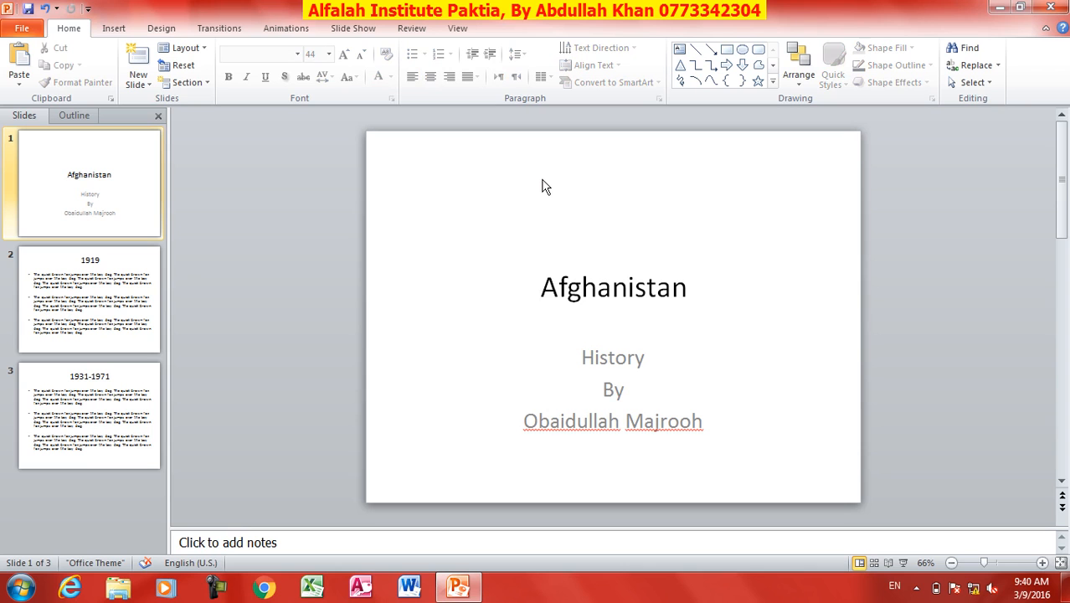
Step: Preview the shape styles Intense Effect - Aqua, Accent 5 on the subtitle and Intense Effect - Orange, Accent 6 on the title without applying them
click(593, 292)
click(600, 384)
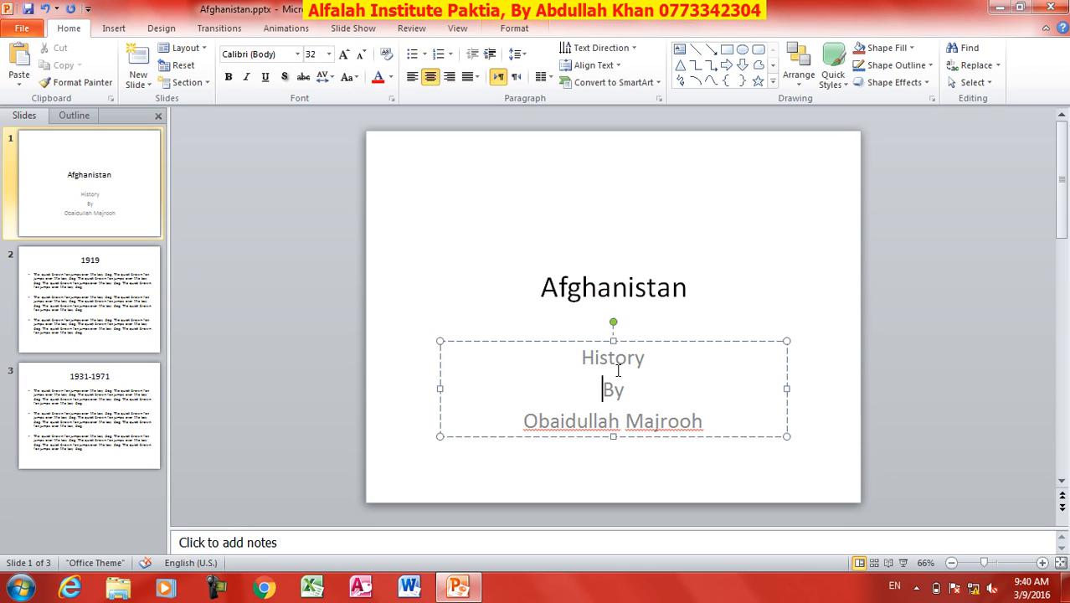
click(513, 28)
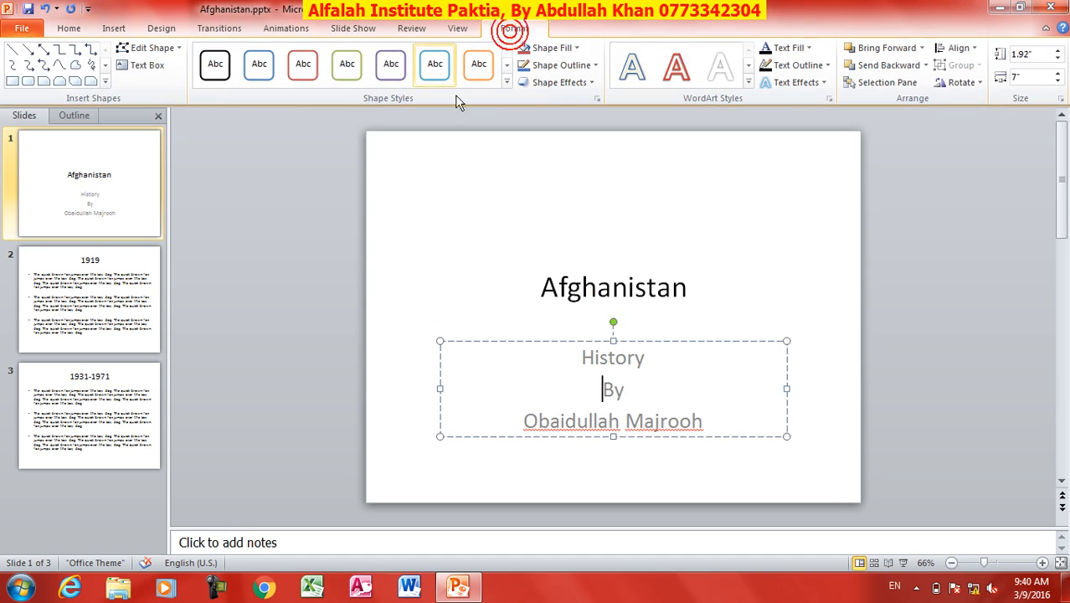
click(504, 79)
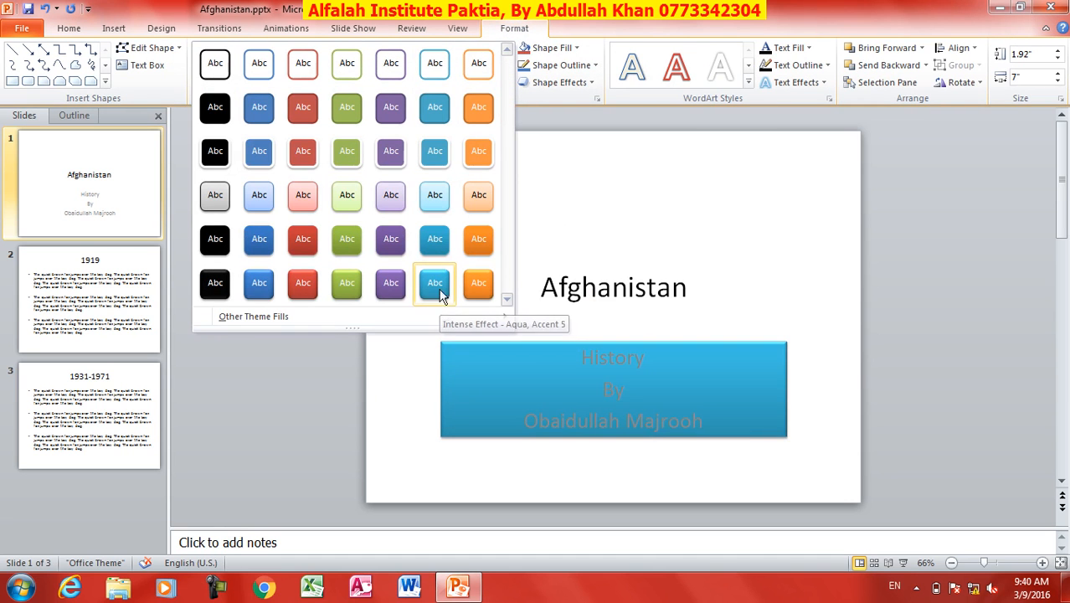
click(553, 283)
click(503, 77)
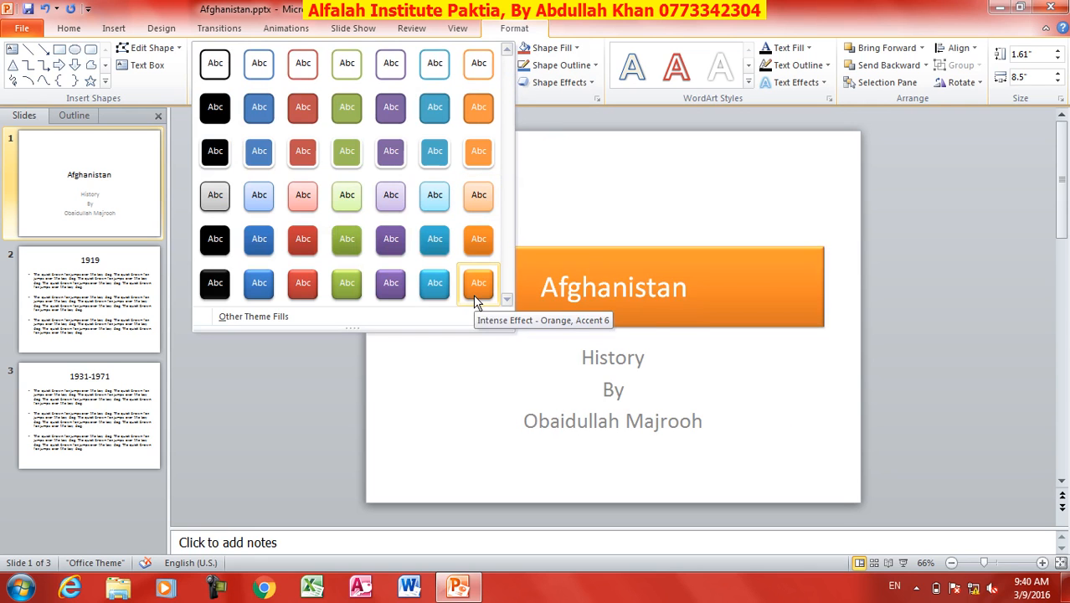
click(629, 290)
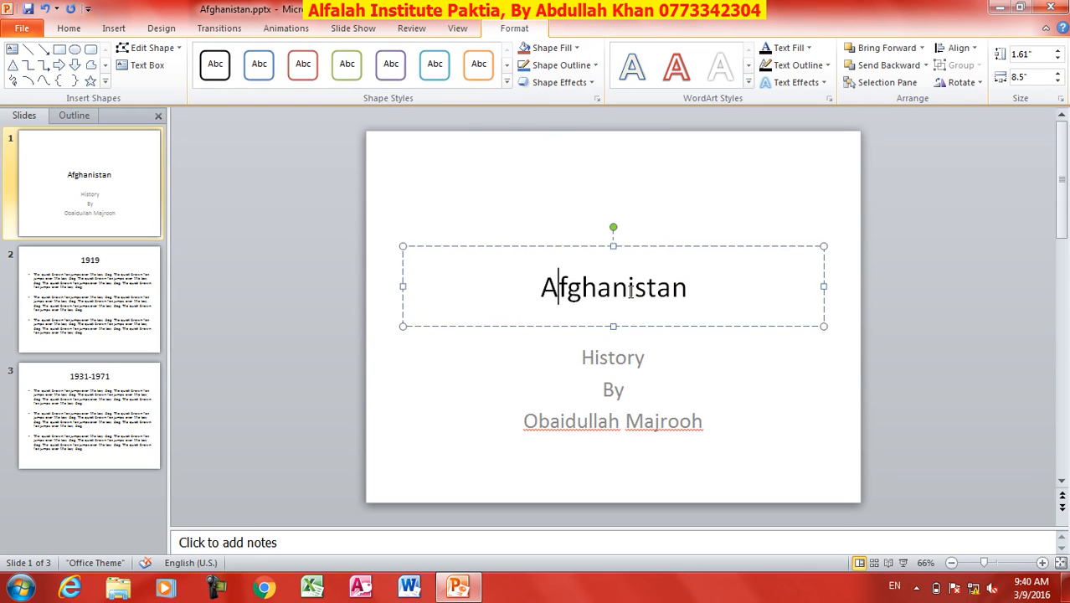
Step: Check the font and size of slide 1's title and subtitle and of slide 2's heading and body text
click(73, 29)
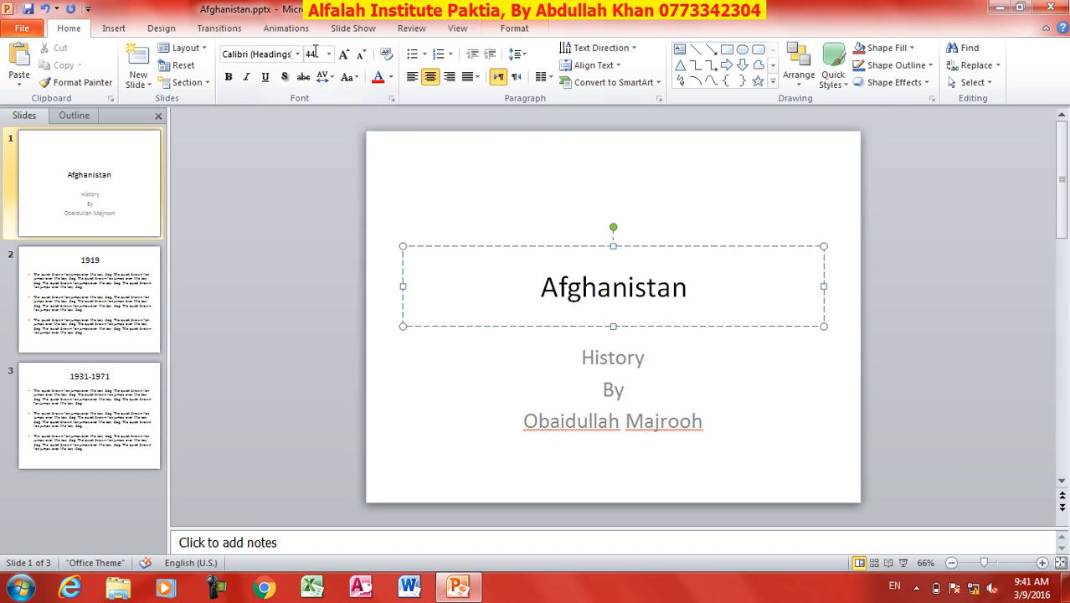
click(609, 355)
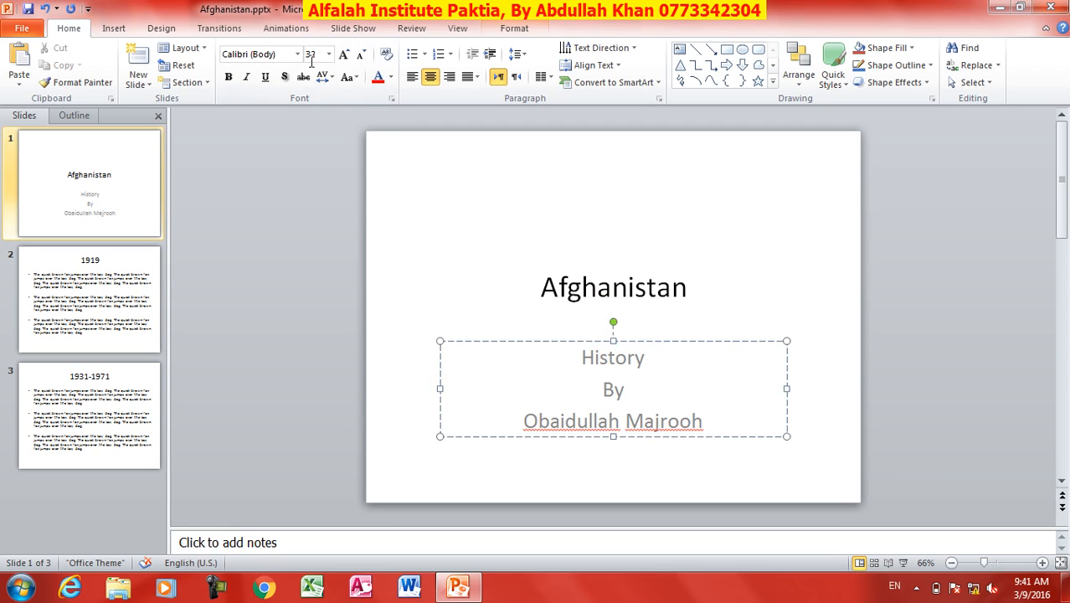
click(159, 301)
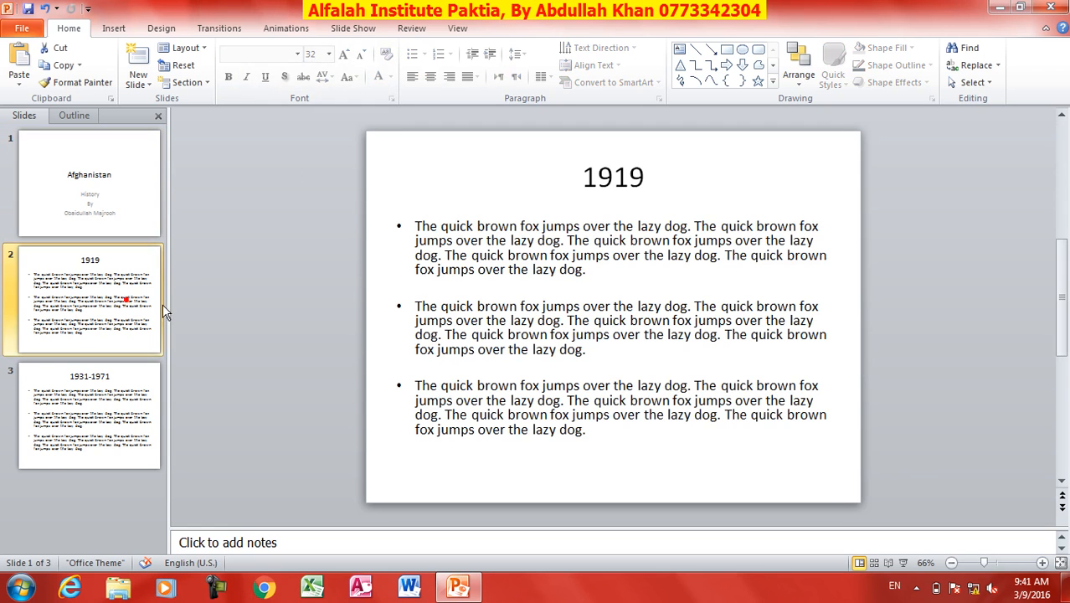
click(626, 178)
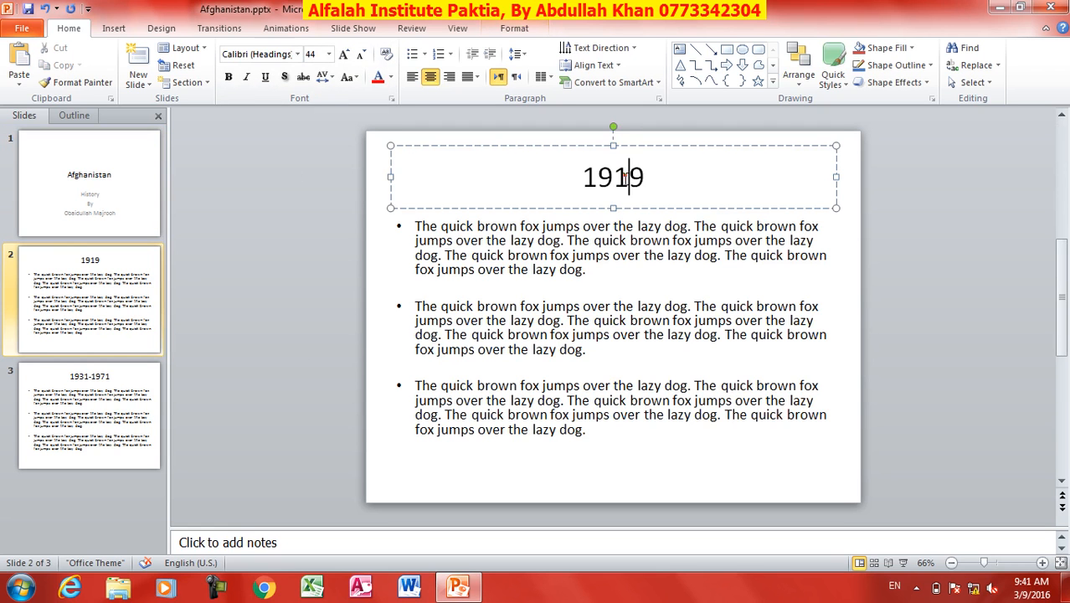
click(555, 283)
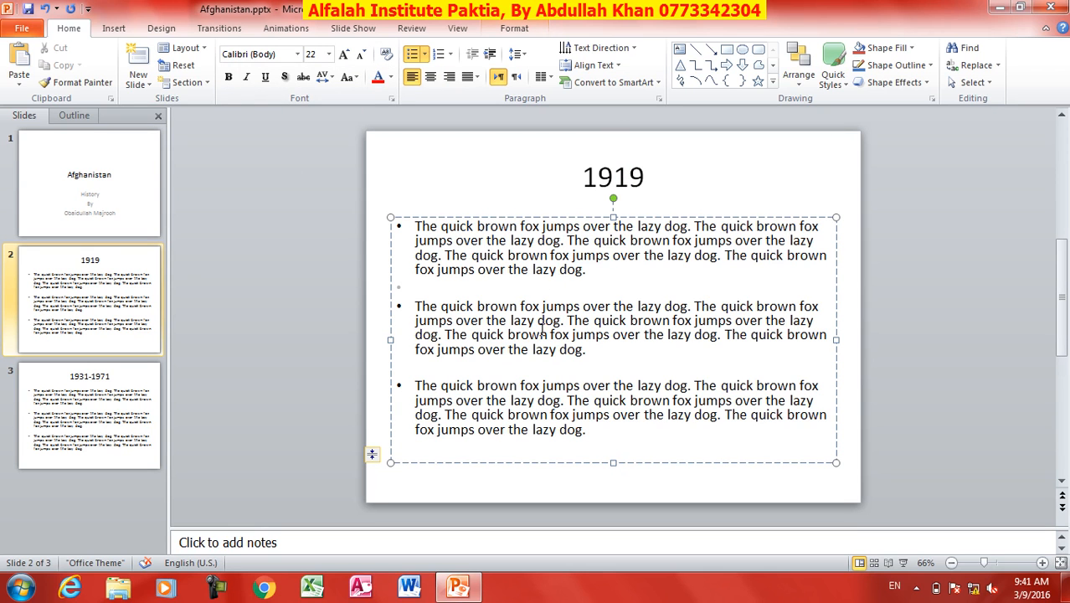
Step: Return to slide 1 and set the "Afghanistan" title's font color to the olive green theme color
click(31, 178)
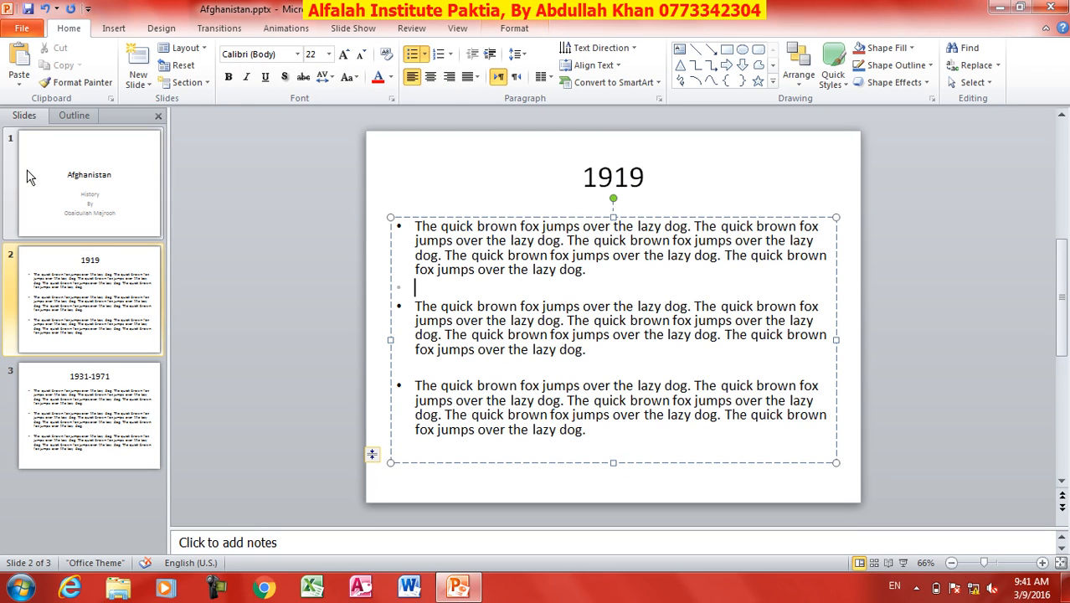
click(605, 274)
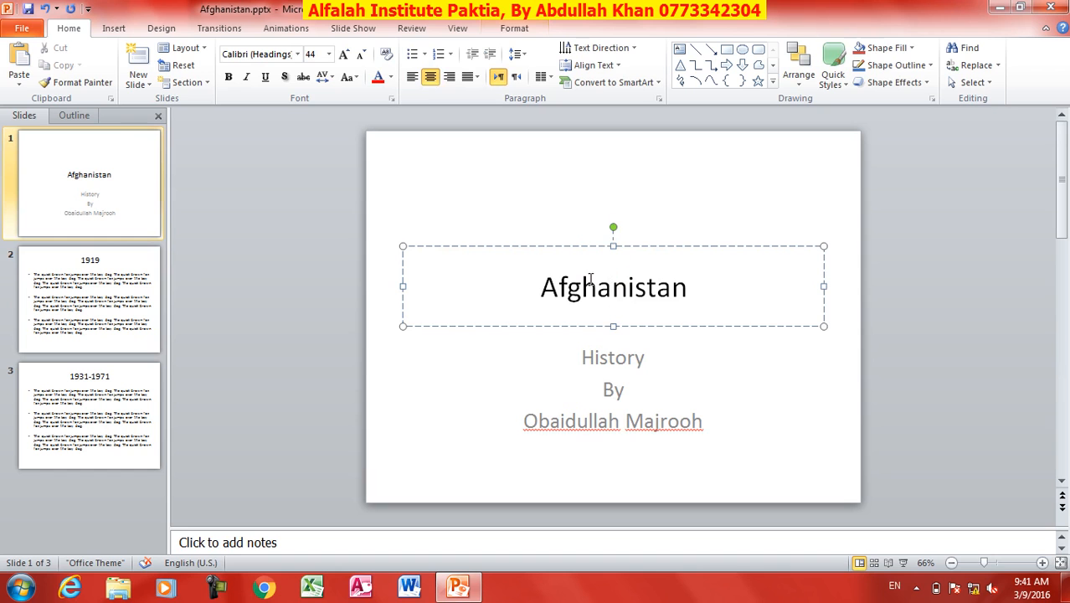
double_click(686, 293)
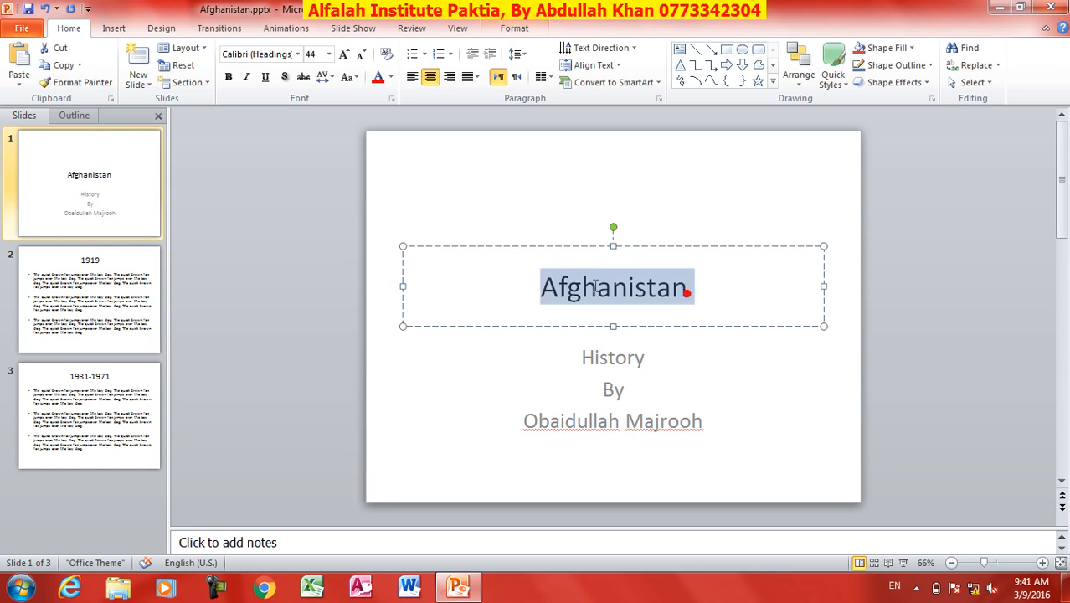
click(376, 77)
click(391, 78)
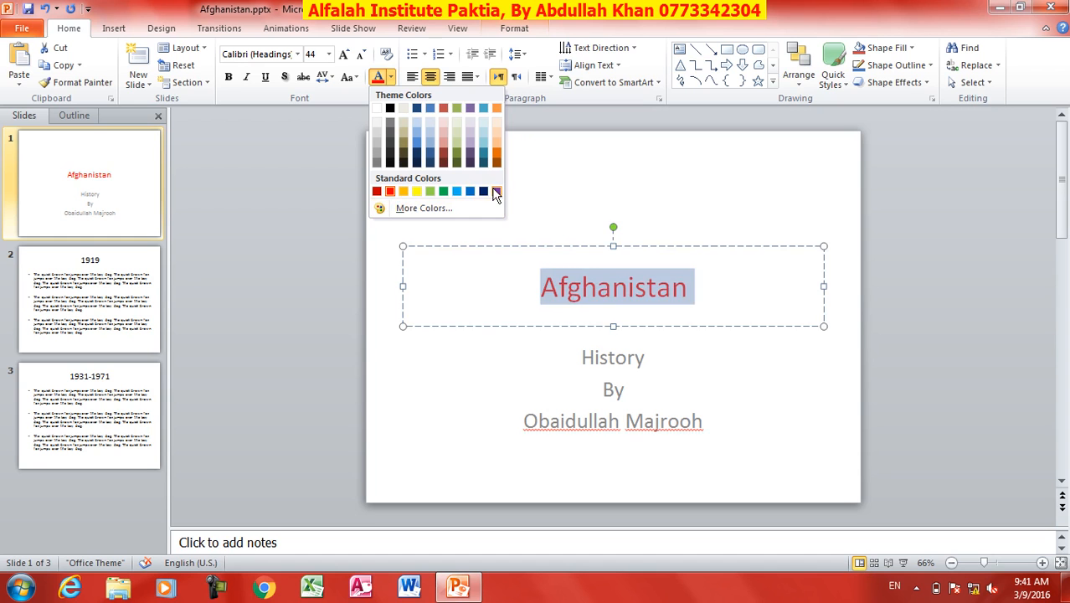
click(461, 107)
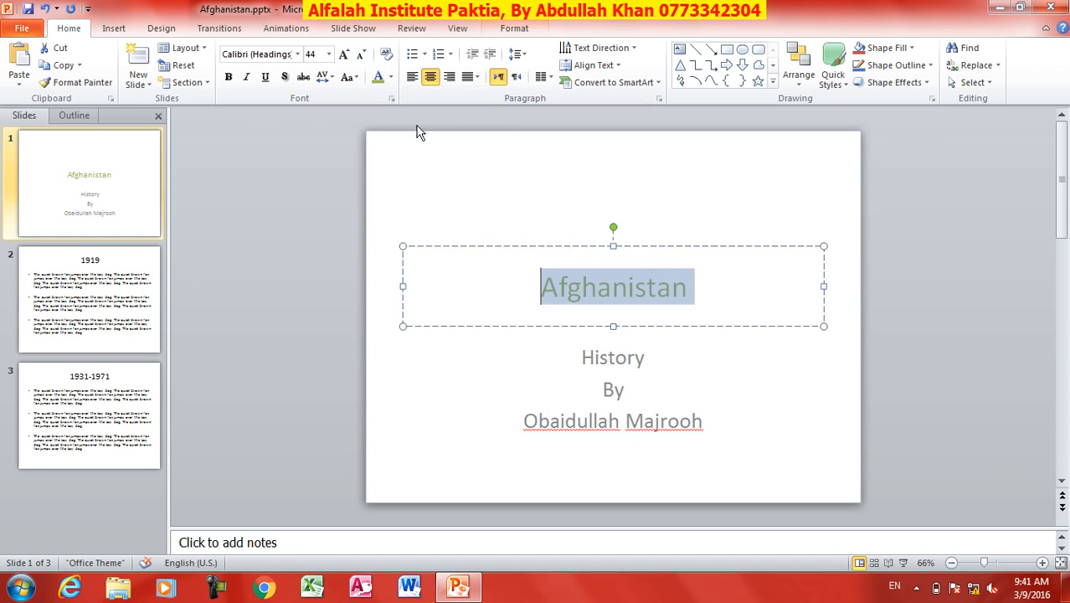
Step: View the Change Case options for the "Afghanistan" title and close them without choosing one
click(356, 78)
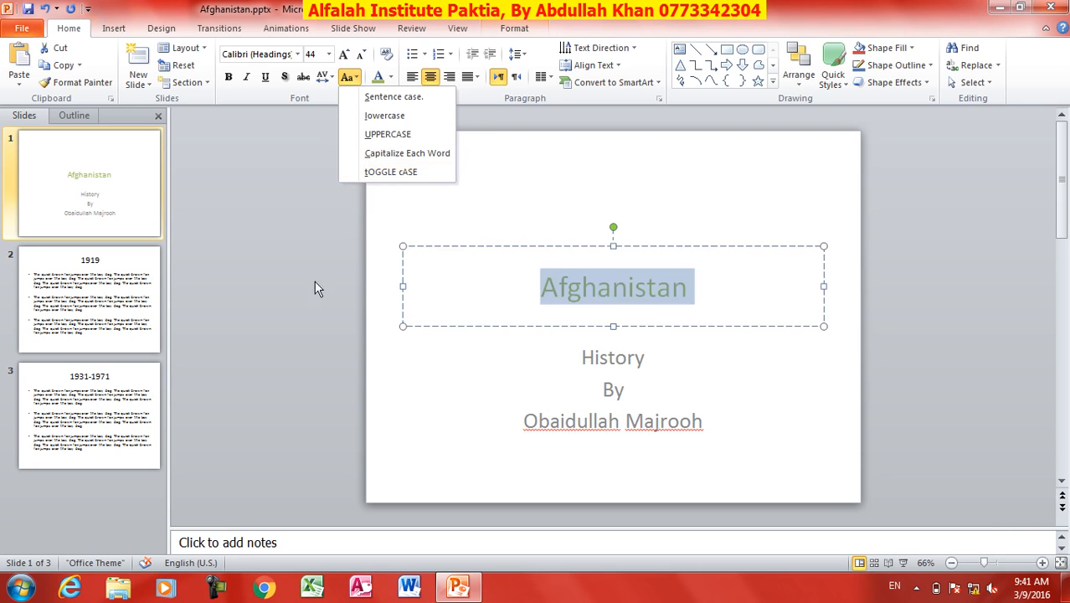
click(491, 275)
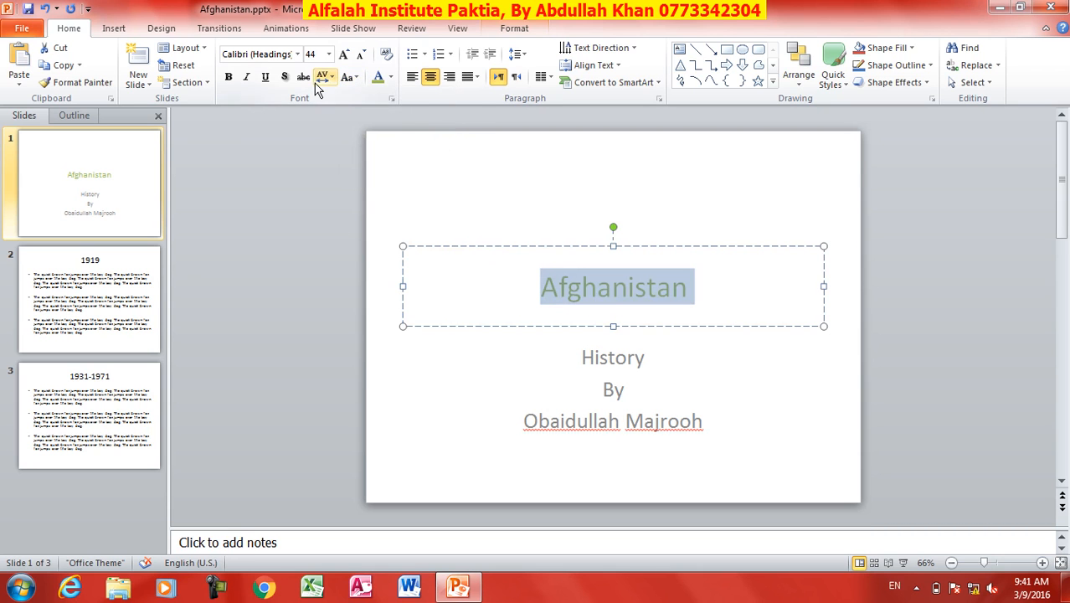